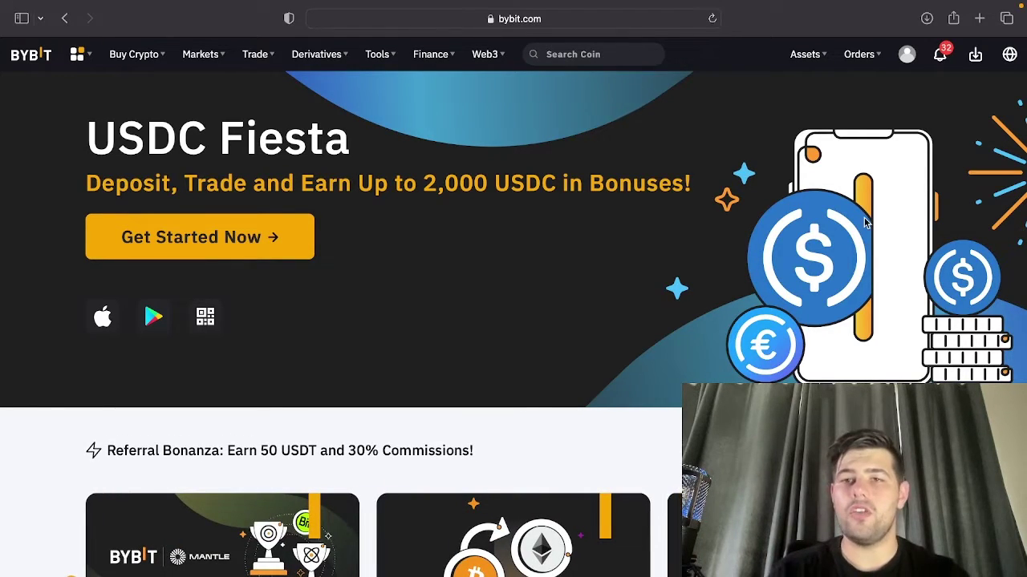
# Open the account's API management page and start creating a new key.
pyautogui.moveTo(906, 57)
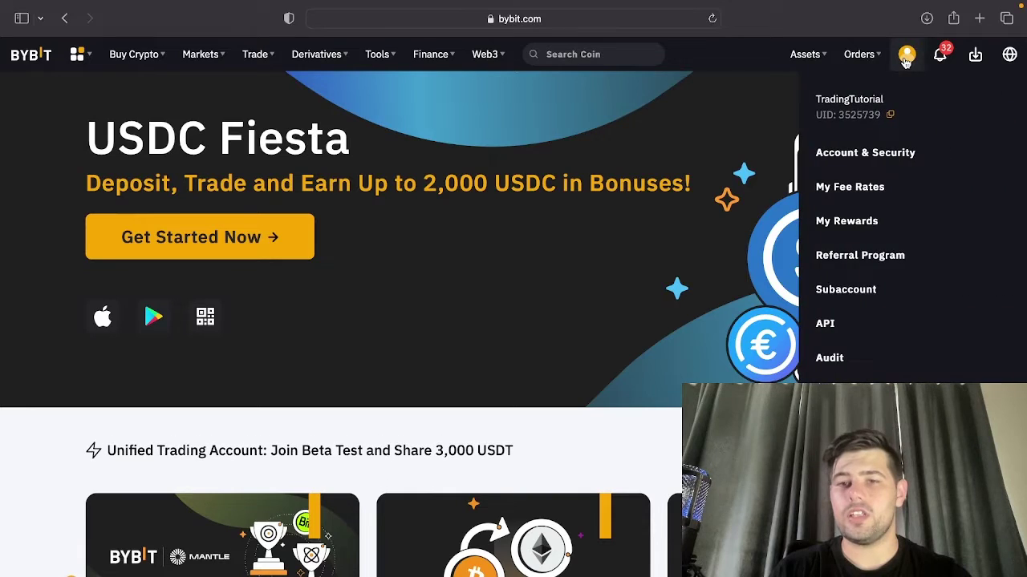
pyautogui.click(835, 327)
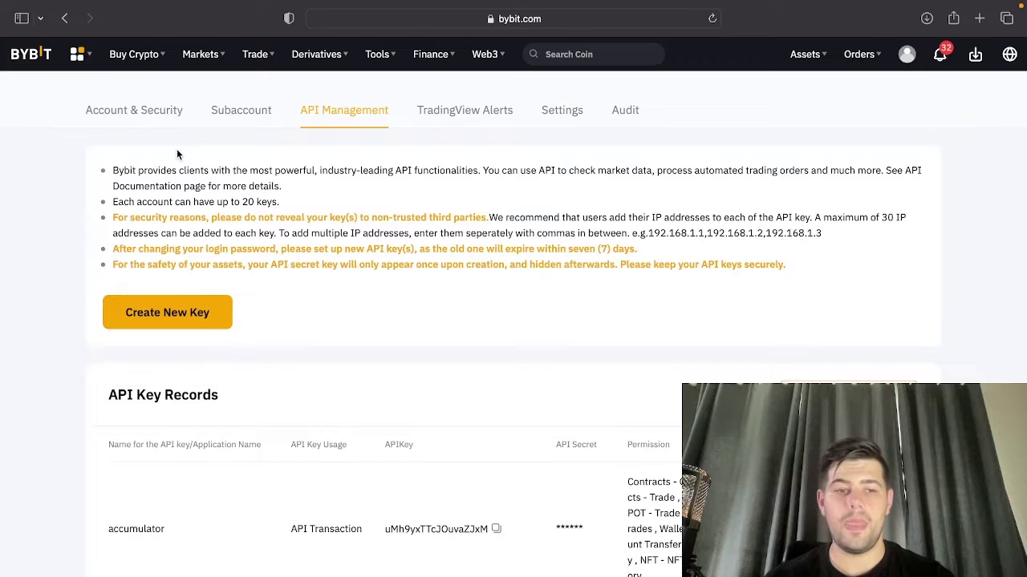
pyautogui.scroll(-5, 257, 345)
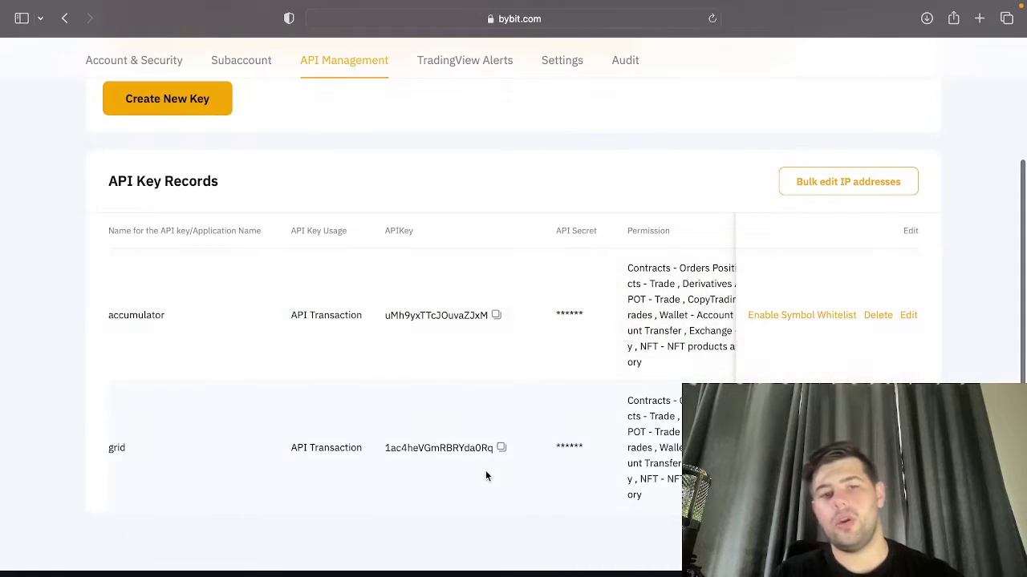
pyautogui.scroll(1, 486, 476)
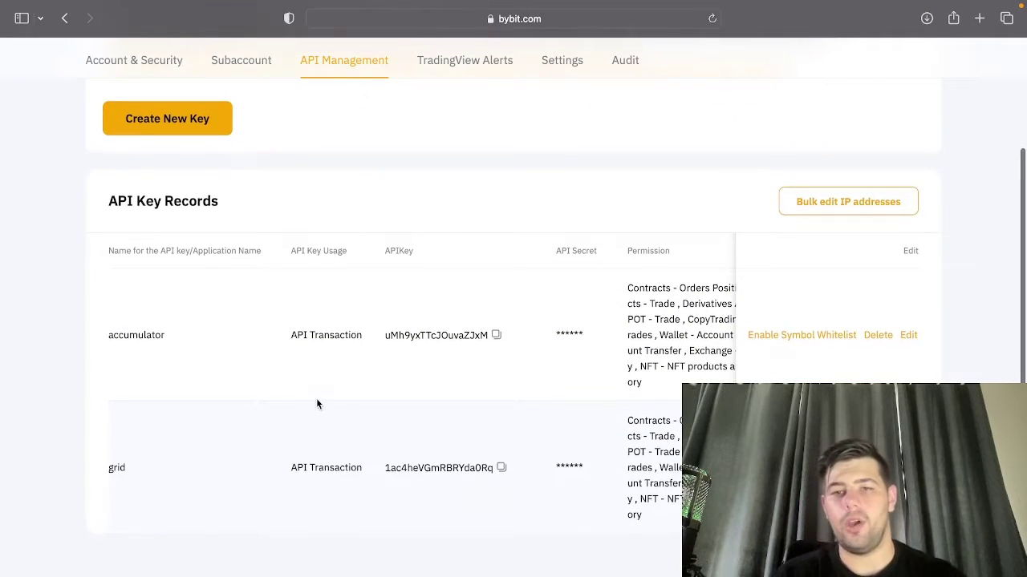
pyautogui.scroll(2, 312, 382)
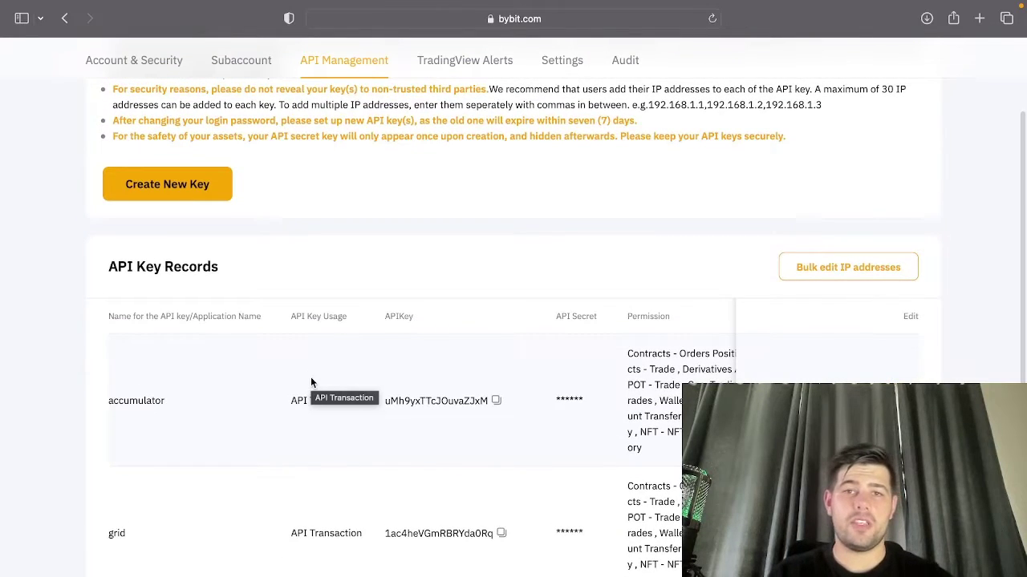
pyautogui.scroll(1, 311, 383)
pyautogui.click(183, 238)
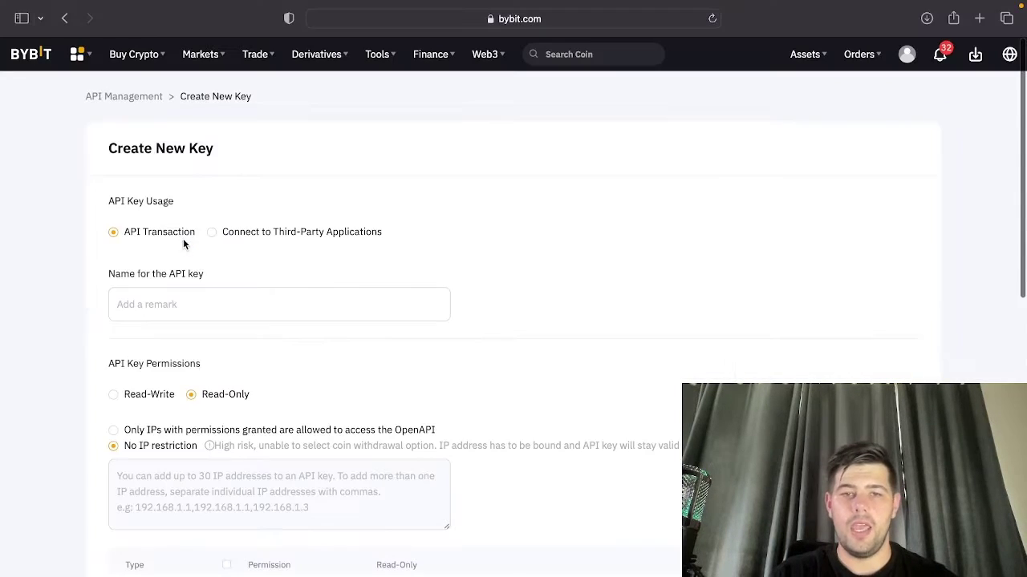
# Name the API key tradingbot and set its permissions to Read-Write.
pyautogui.click(246, 302)
pyautogui.write('tr')
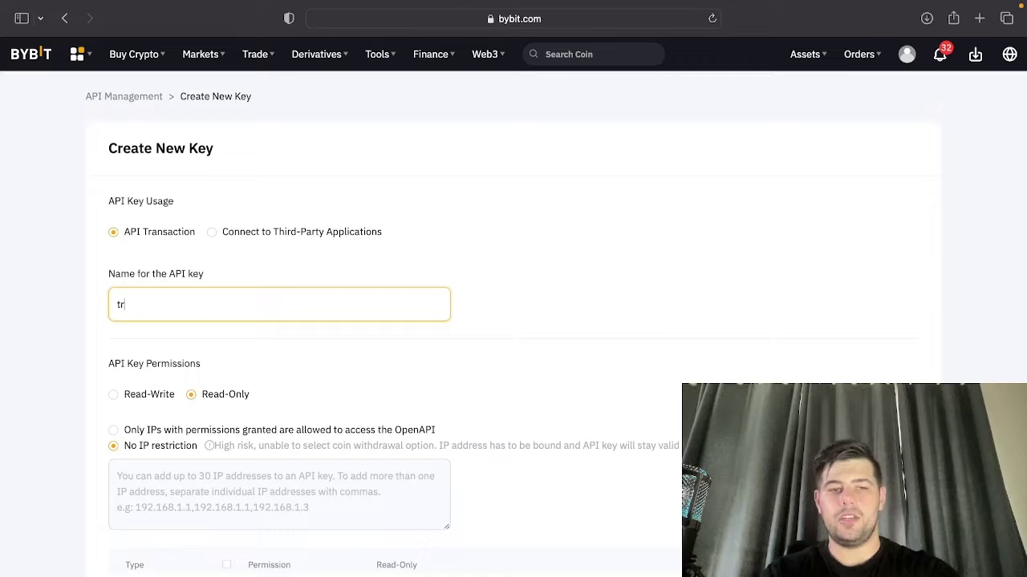
pyautogui.write('adingbot')
pyautogui.scroll(-1, 318, 355)
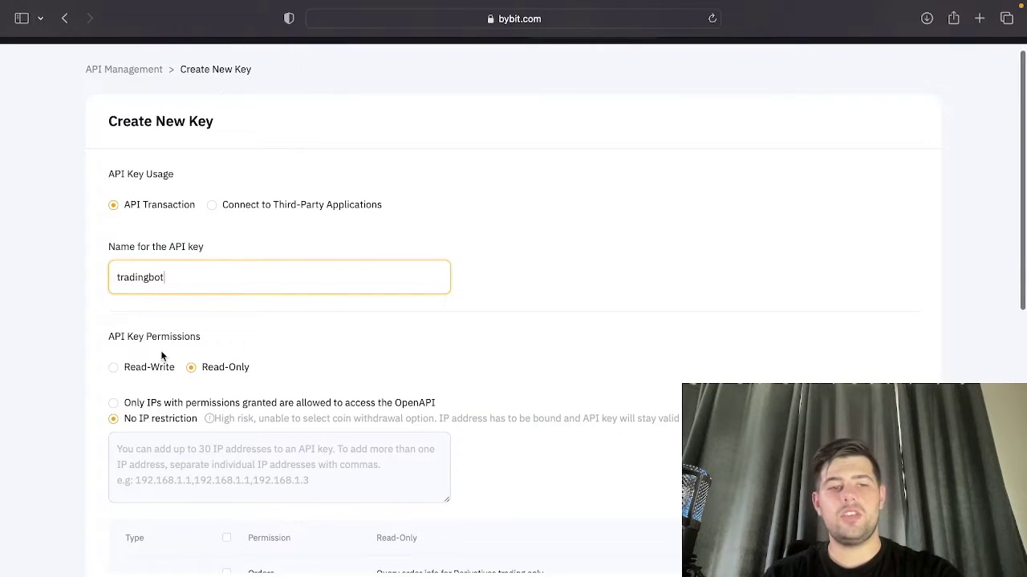
pyautogui.click(115, 368)
pyautogui.scroll(-1, 175, 383)
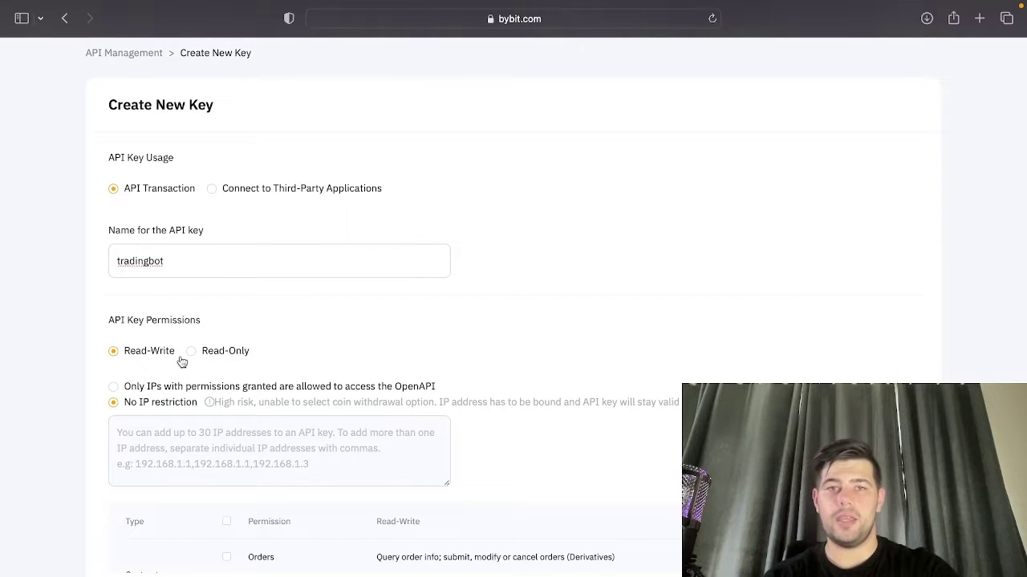
# Grant the key all selectable permissions except Subaccount Transfer, leaving Withdrawal off.
pyautogui.scroll(-10, 182, 363)
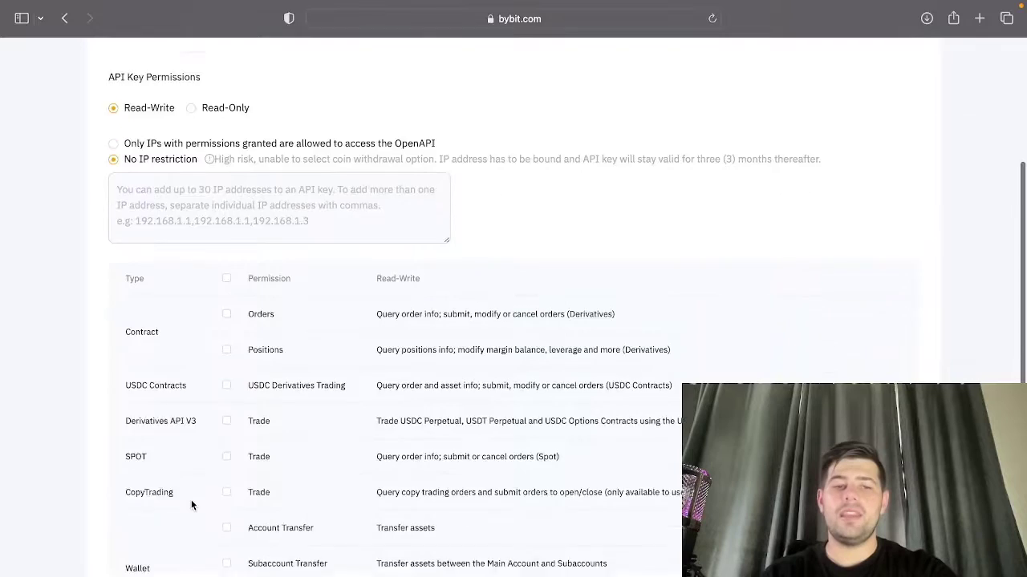
pyautogui.click(227, 194)
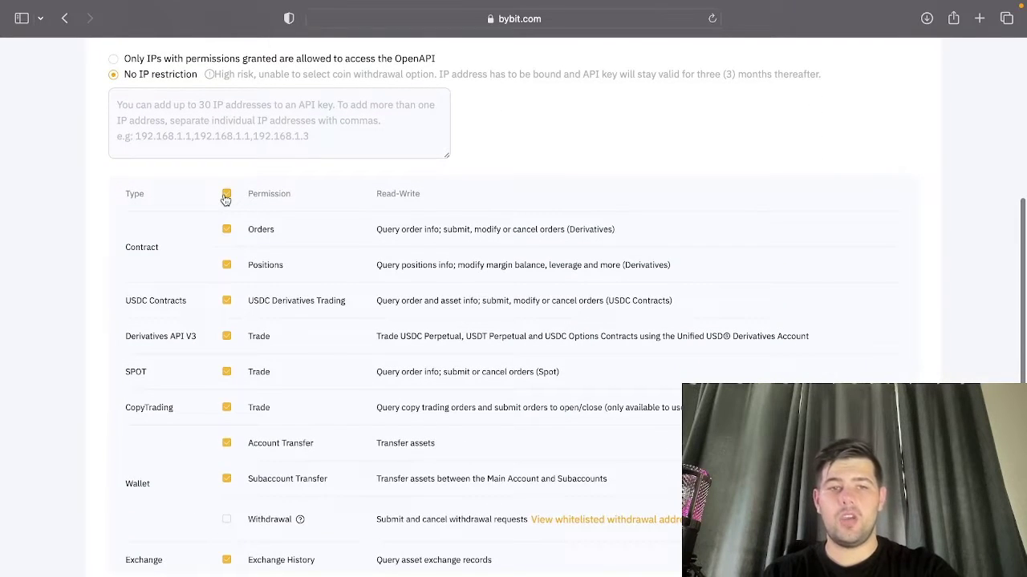
pyautogui.scroll(-1, 229, 268)
pyautogui.scroll(-3, 229, 272)
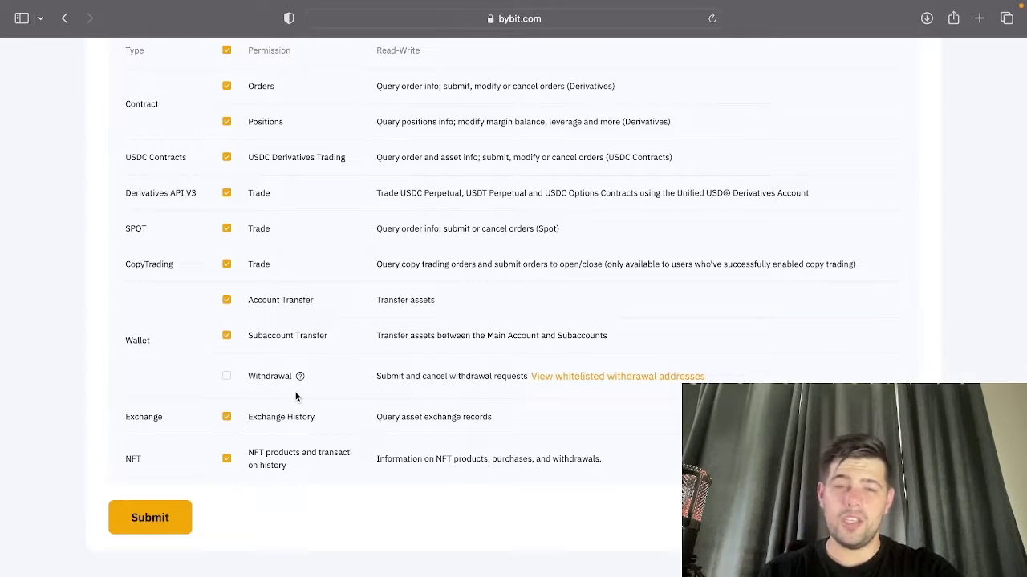
pyautogui.click(230, 336)
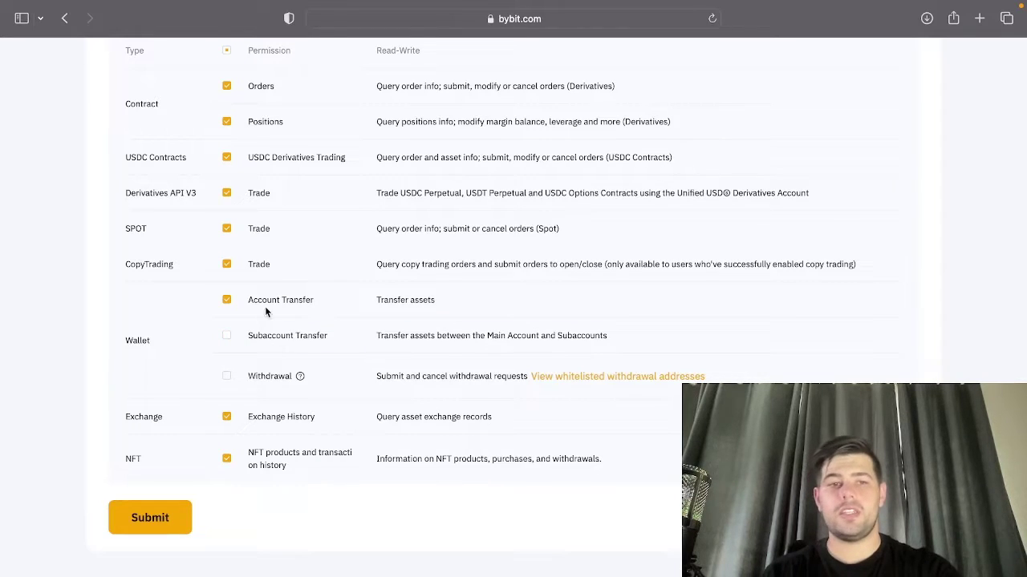
pyautogui.scroll(1, 266, 312)
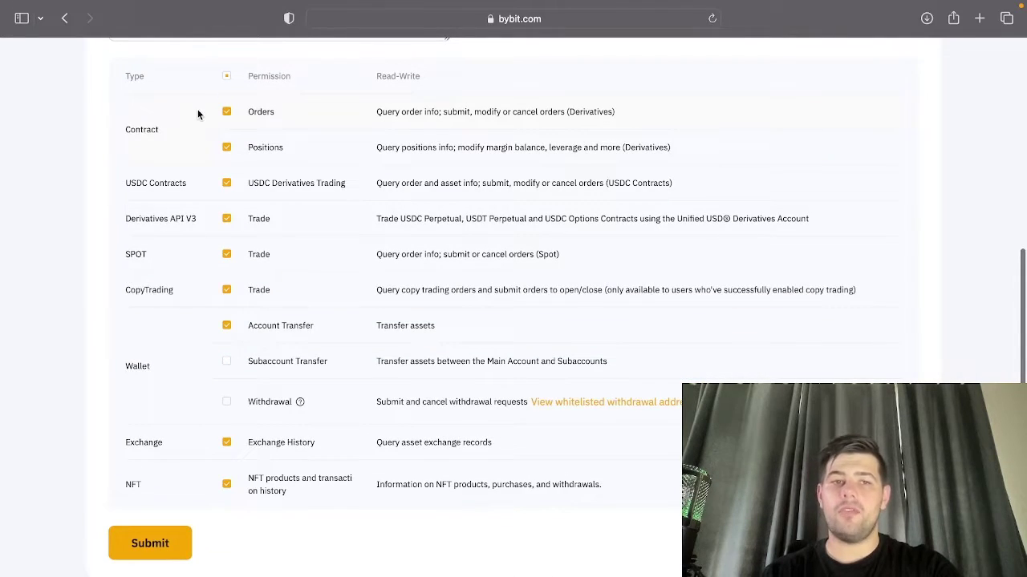
pyautogui.scroll(1, 271, 197)
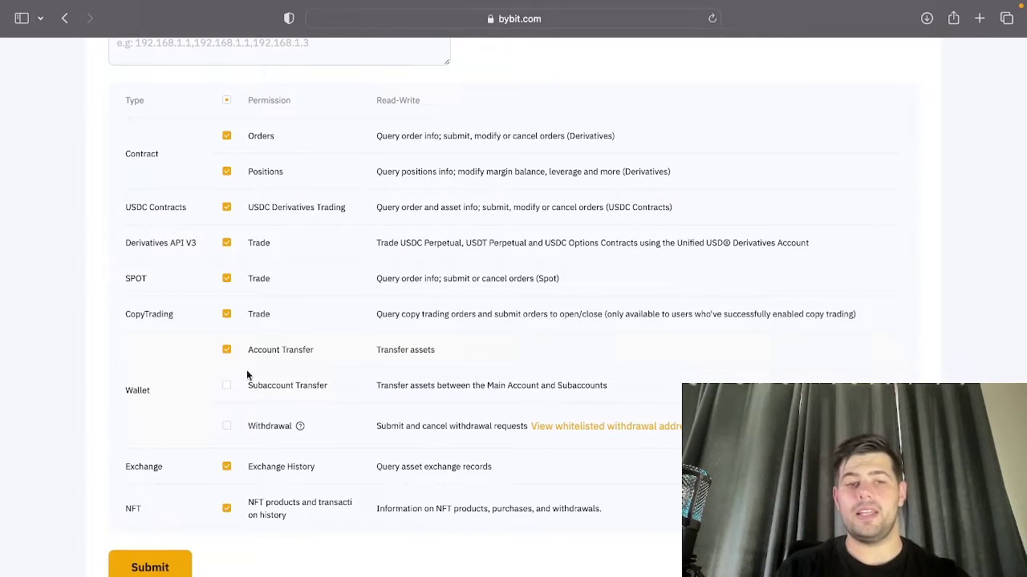
# Submit the new key and complete the security verification with the e-mailed verification code and the Google 2FA code.
pyautogui.click(150, 568)
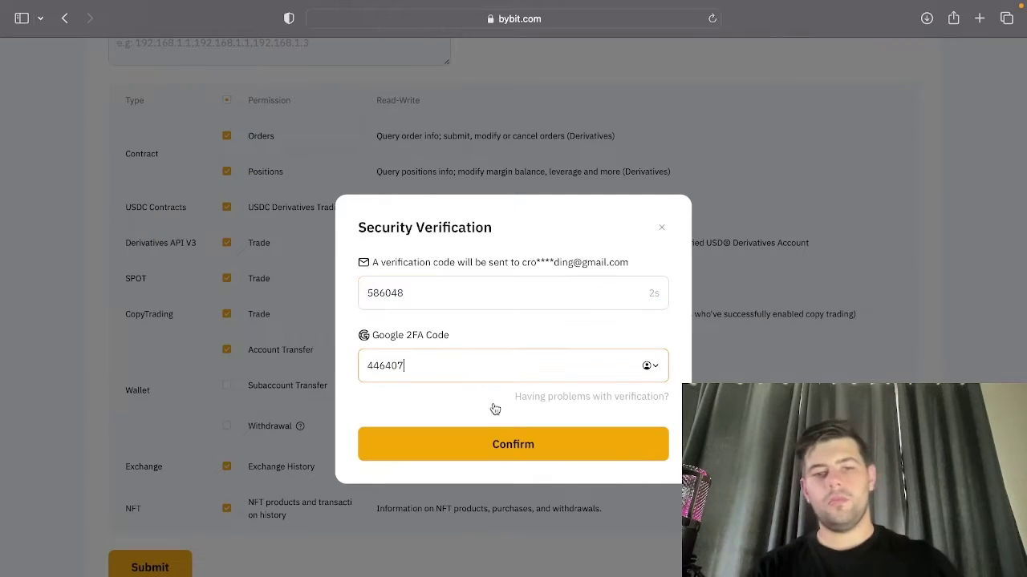
pyautogui.click(491, 446)
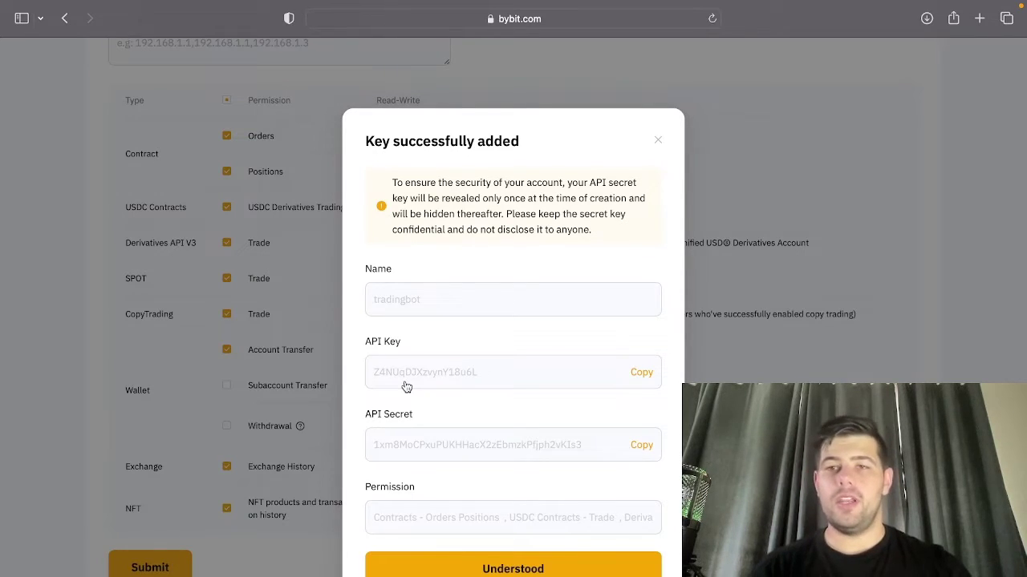
# Load tradingbot.crodl.com in a new browser tab and open its dashboard.
pyautogui.click(978, 19)
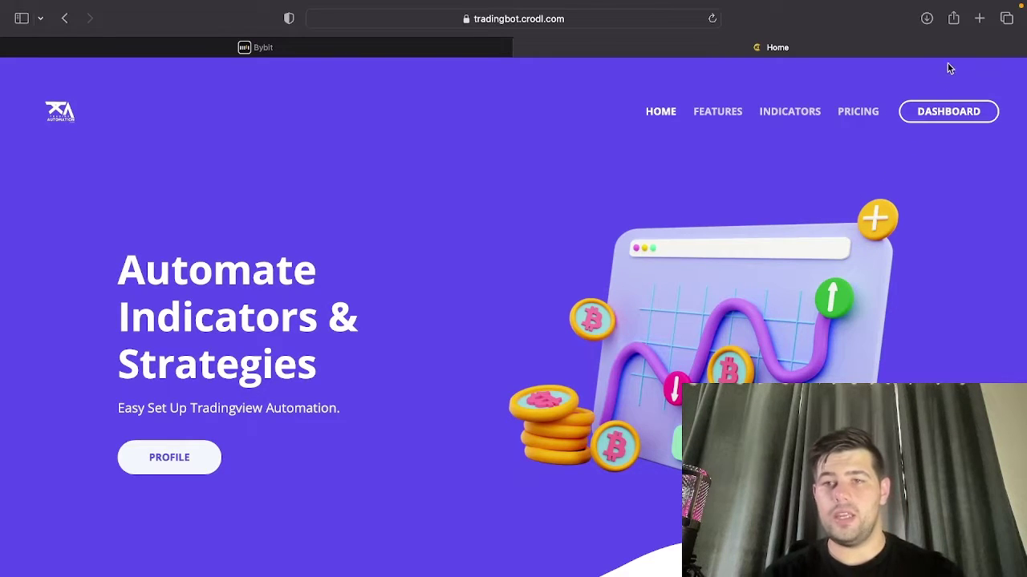
pyautogui.click(947, 116)
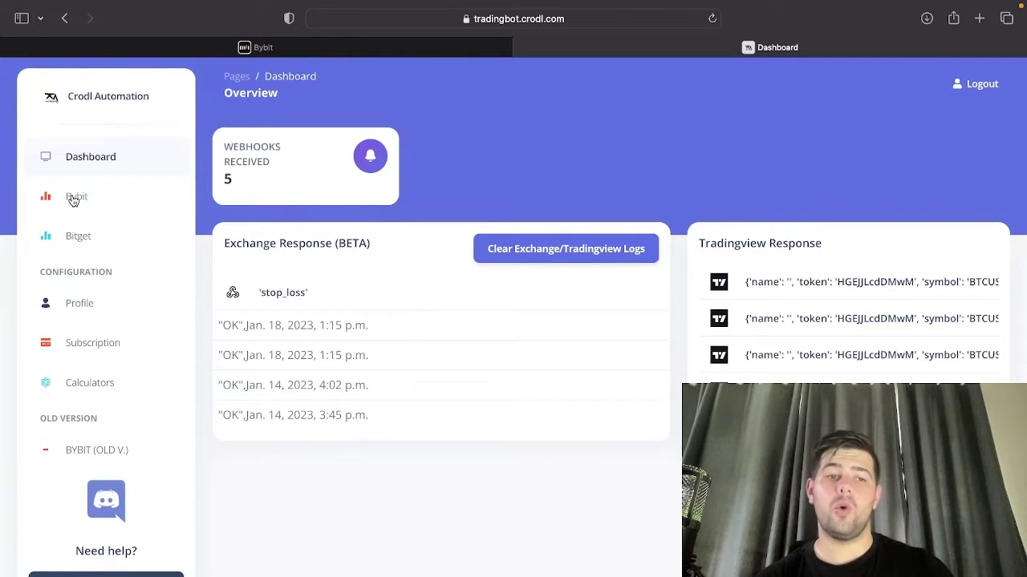
# Open the trading bot's subscription page and review the one-month access offer.
pyautogui.click(88, 355)
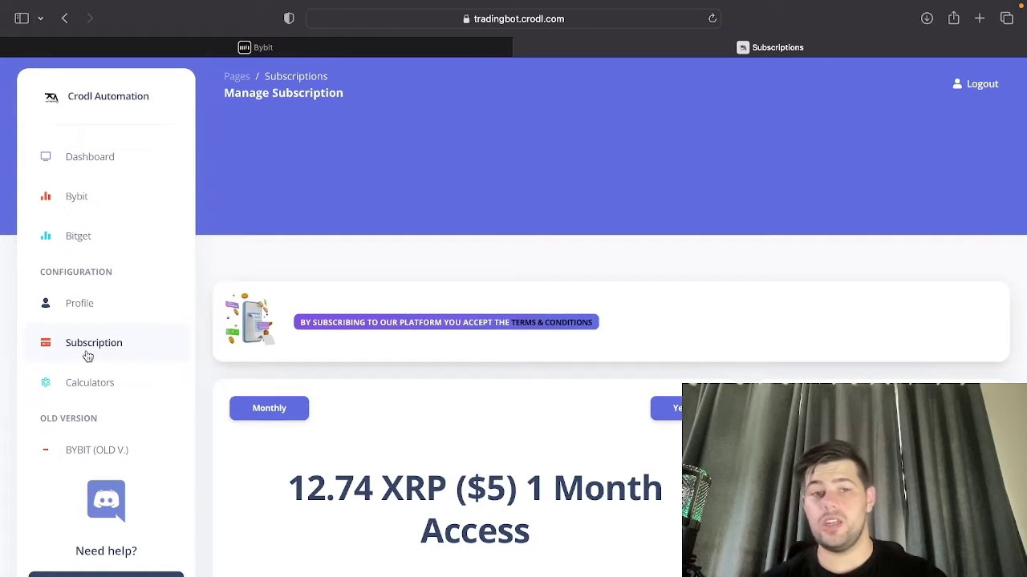
pyautogui.scroll(-1, 88, 355)
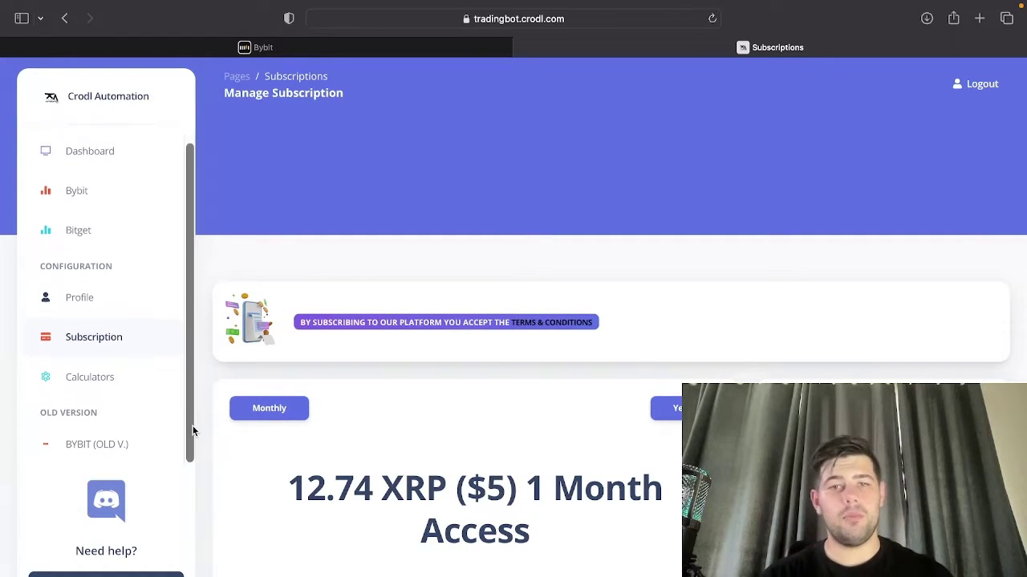
pyautogui.scroll(-5, 353, 472)
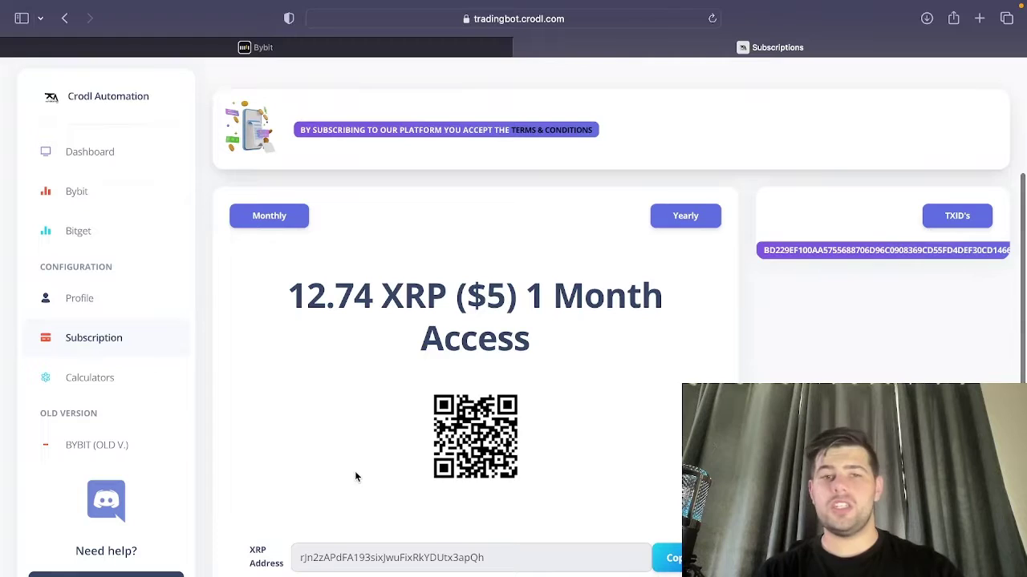
pyautogui.scroll(5, 356, 473)
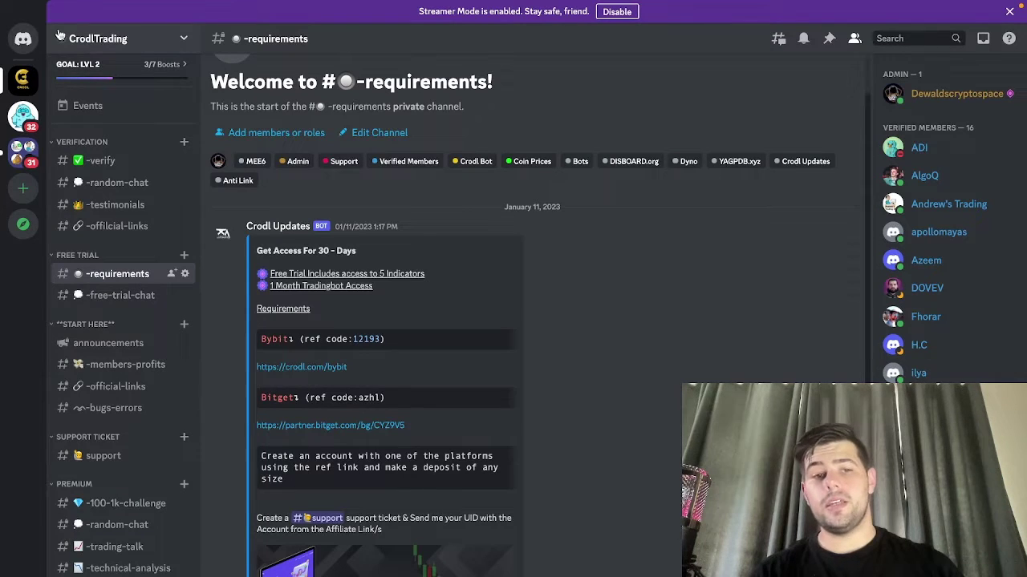
# In Discord, read the 30-day free trial requirements in the CrodlTrading server and view the Free Trial form without submitting it.
pyautogui.scroll(-1, 88, 160)
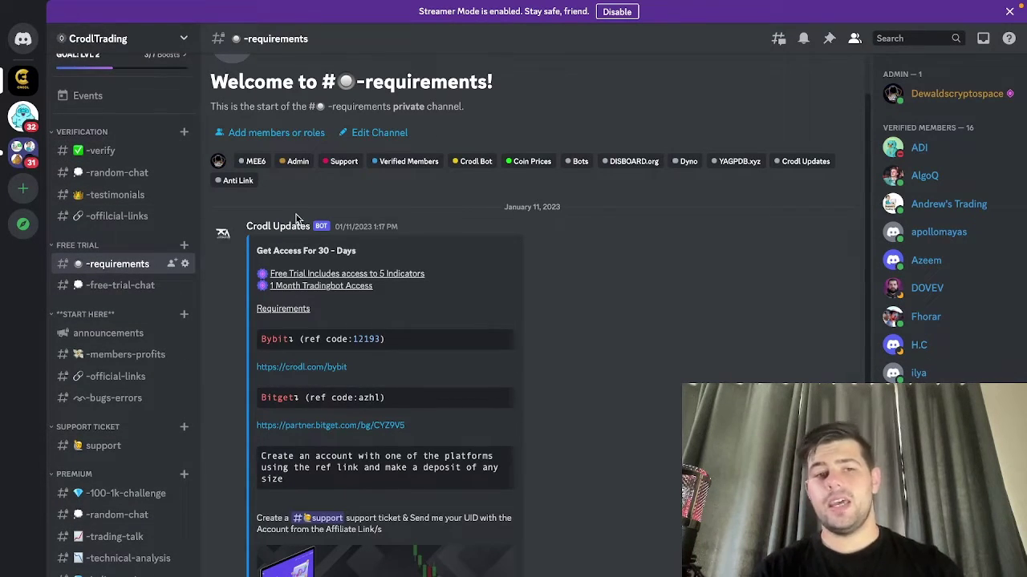
pyautogui.scroll(-1, 343, 286)
pyautogui.scroll(-1, 347, 292)
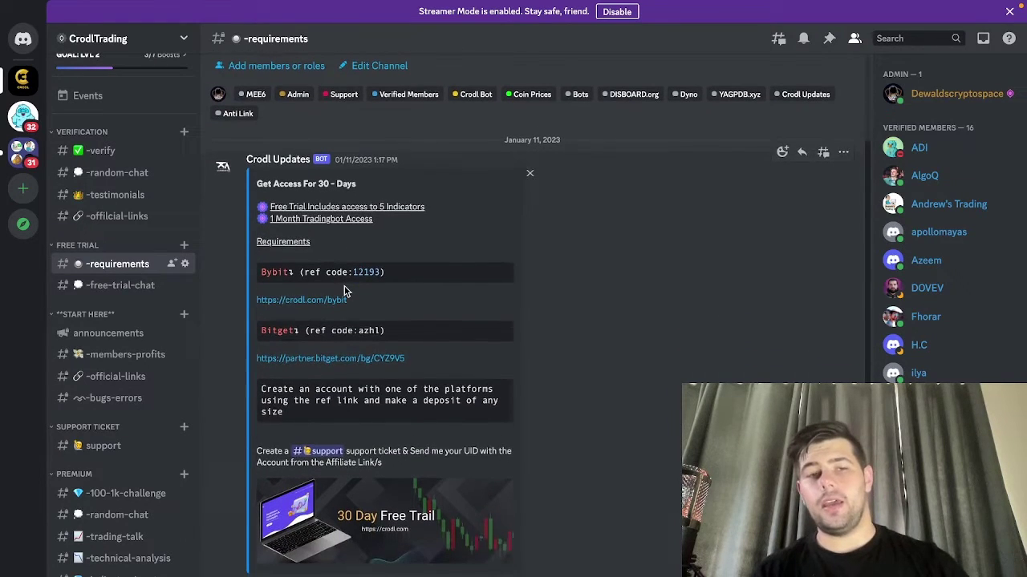
pyautogui.scroll(-1, 398, 284)
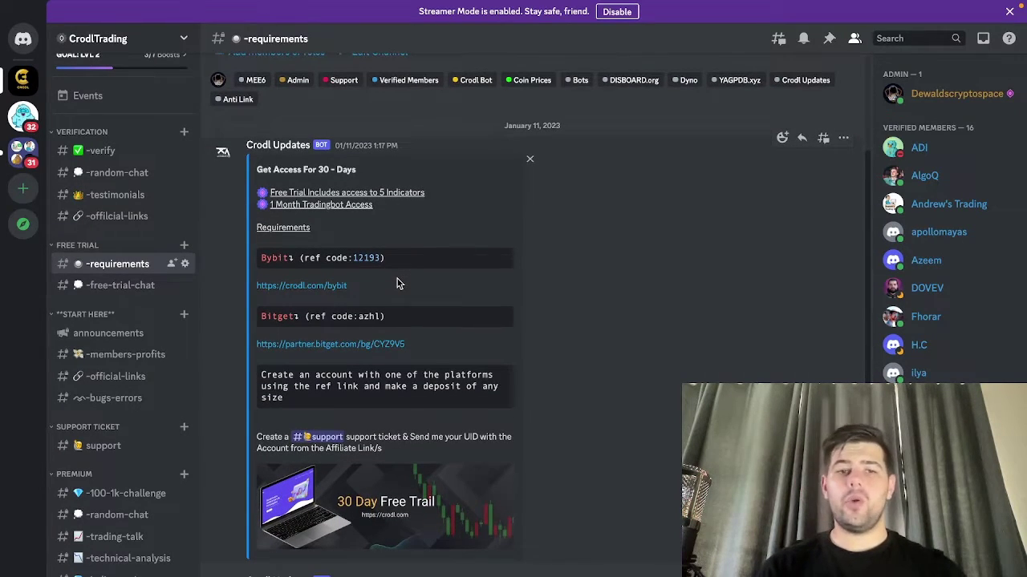
pyautogui.scroll(-1, 398, 284)
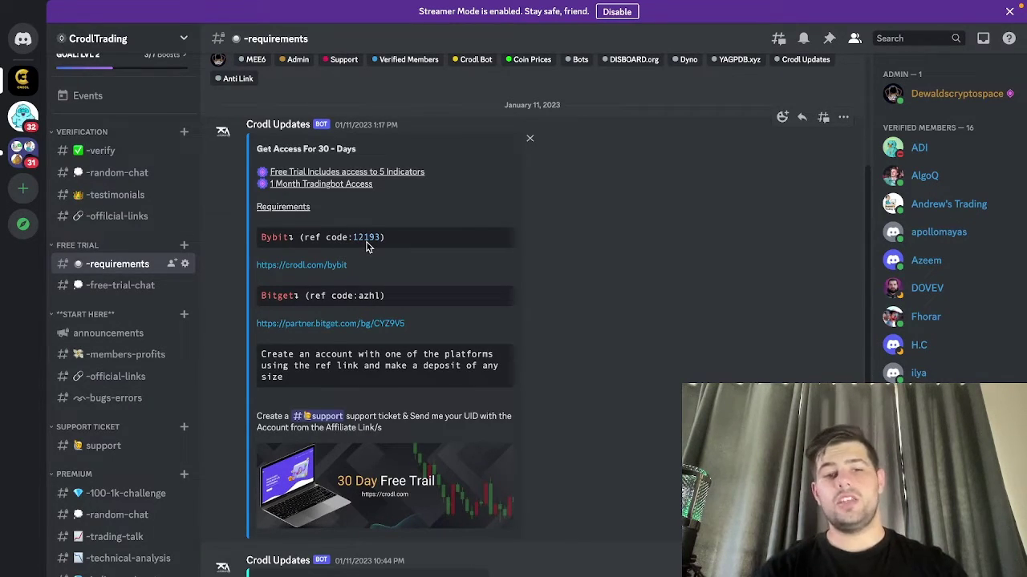
pyautogui.scroll(-2, 367, 248)
pyautogui.click(273, 569)
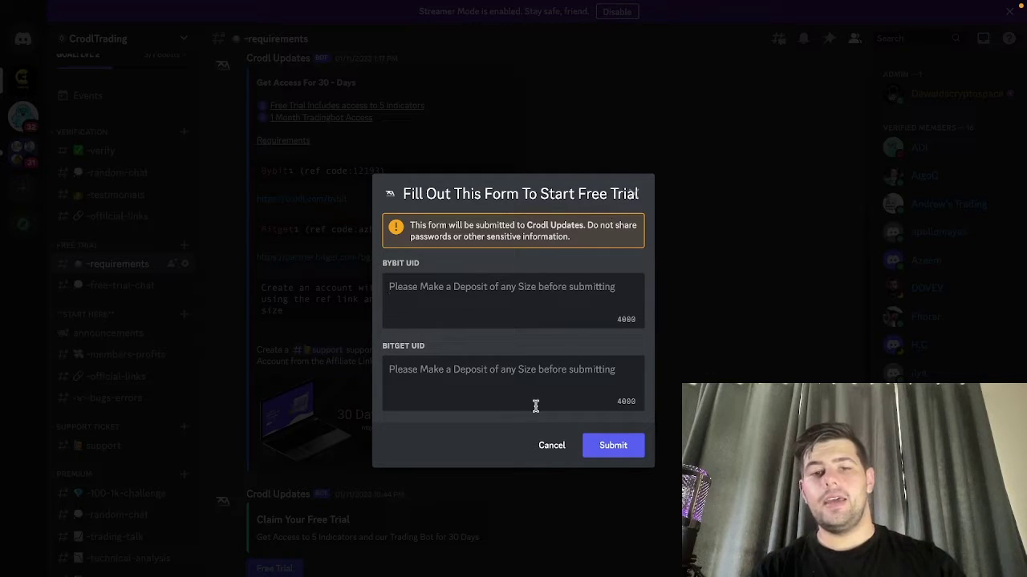
pyautogui.click(550, 444)
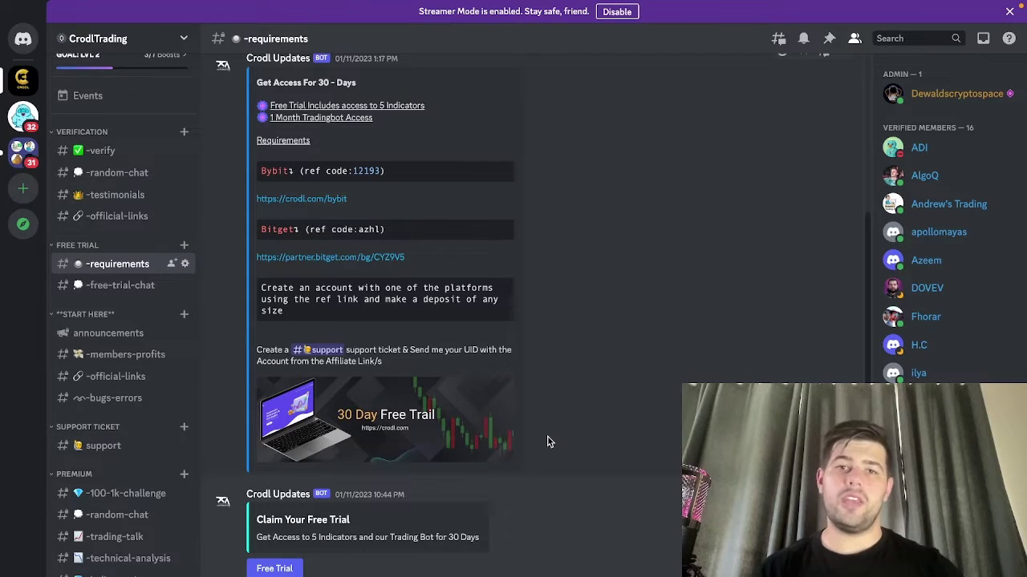
# Switch back to the browser's subscription page and examine the XRP payment details and Txid field.
pyautogui.scroll(1, 548, 442)
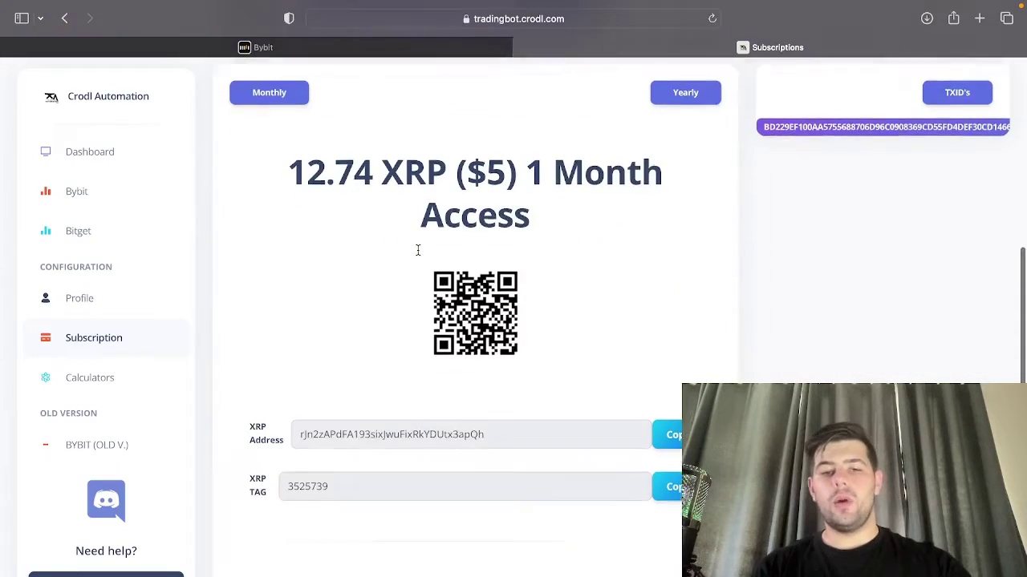
pyautogui.scroll(-3, 417, 248)
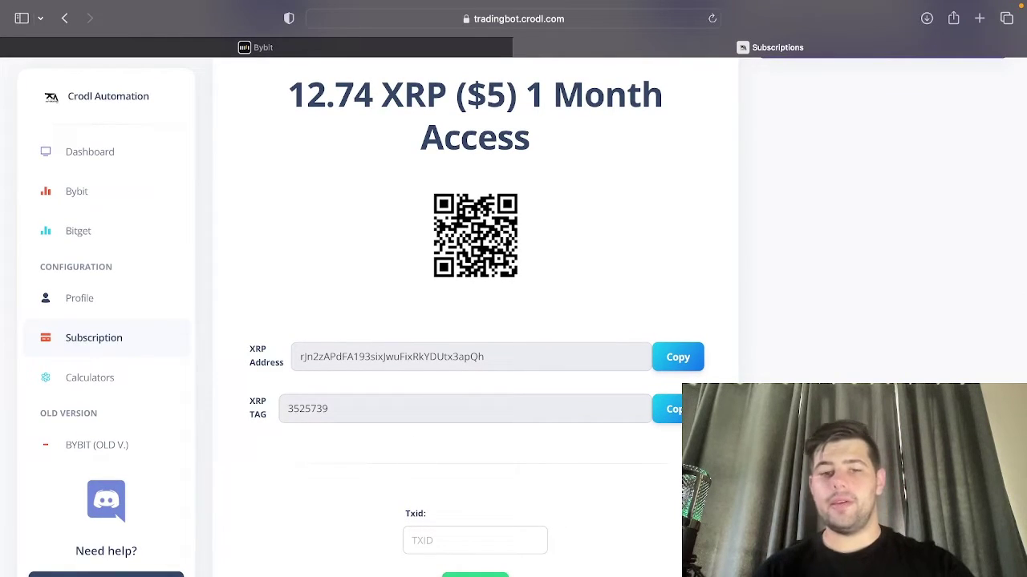
pyautogui.scroll(3, 361, 505)
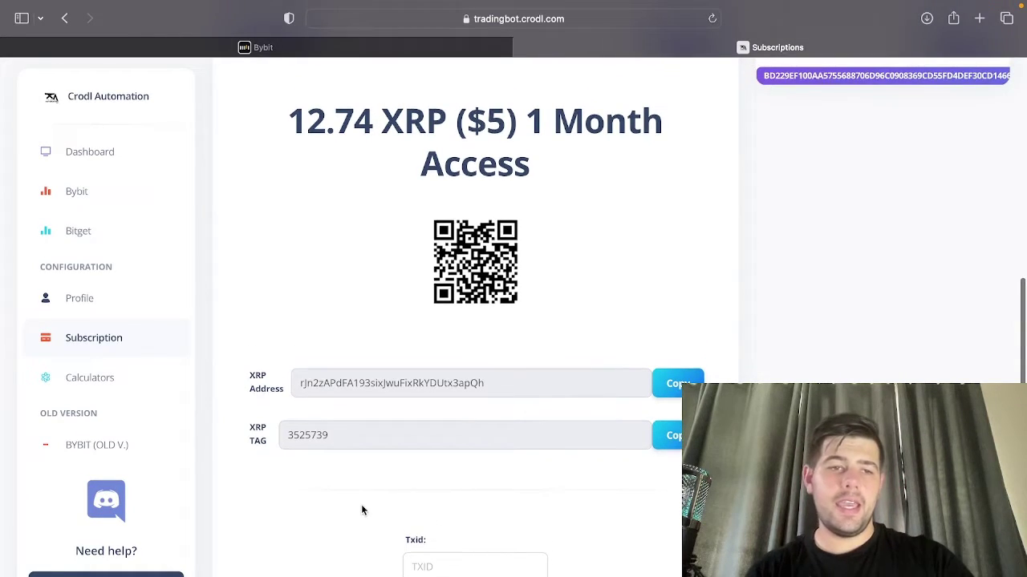
# Open the Bybit automation page and bring up the settings for opening a trade.
pyautogui.click(76, 194)
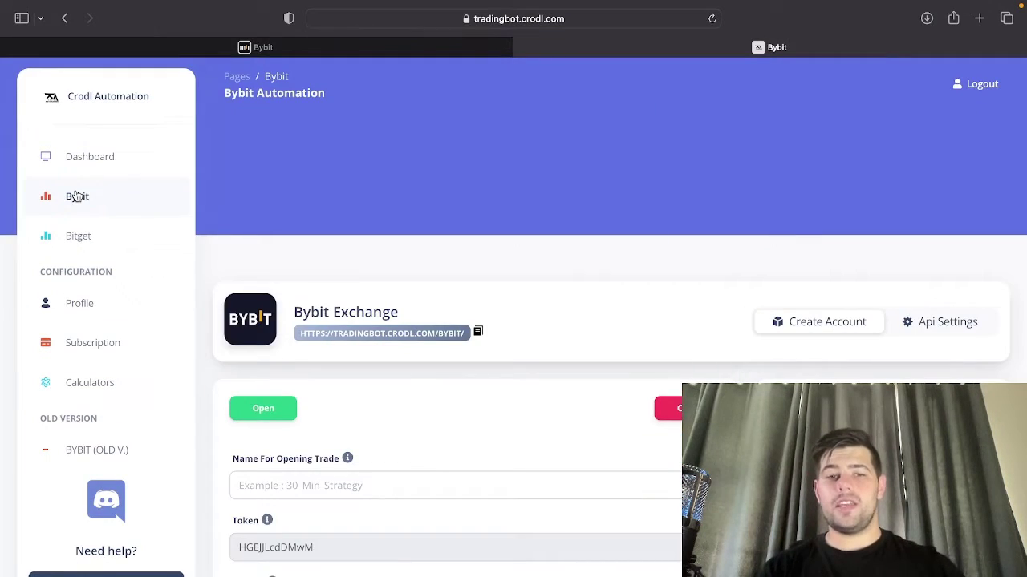
pyautogui.scroll(-3, 151, 236)
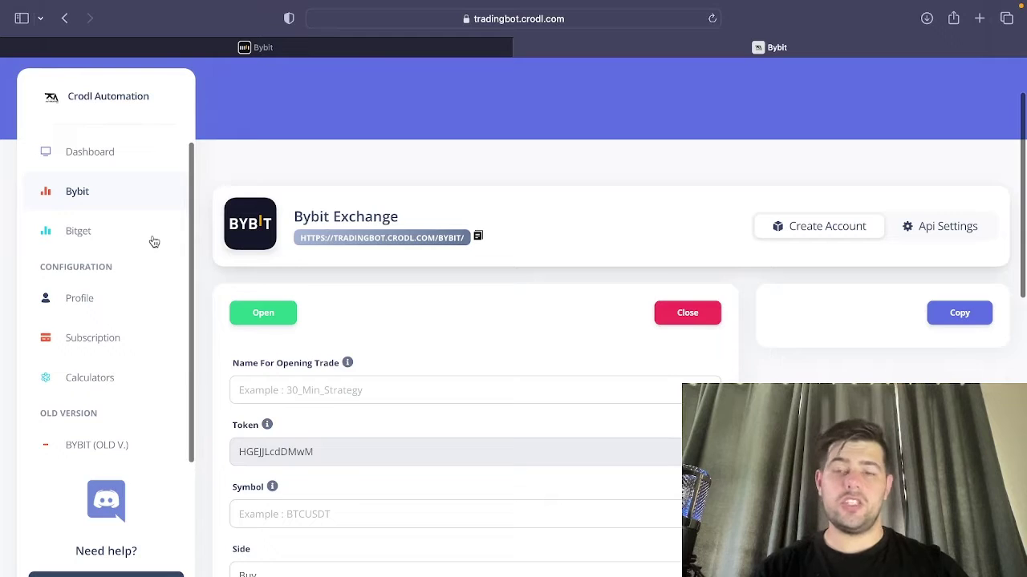
pyautogui.scroll(-1, 239, 337)
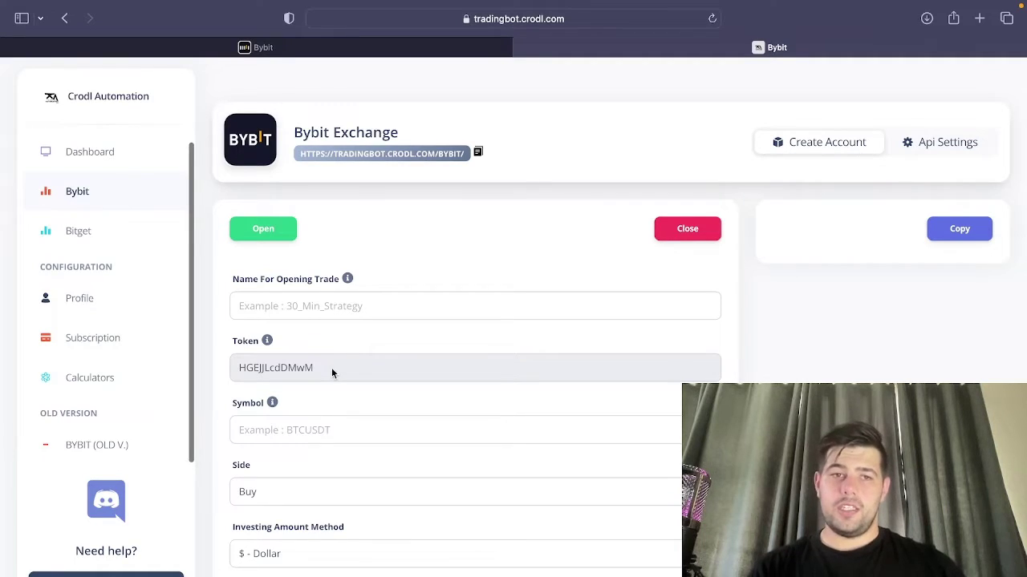
# Open the trading bot's API settings, copy the new API key from the Bybit page, and paste it as the Apikey.
pyautogui.click(954, 146)
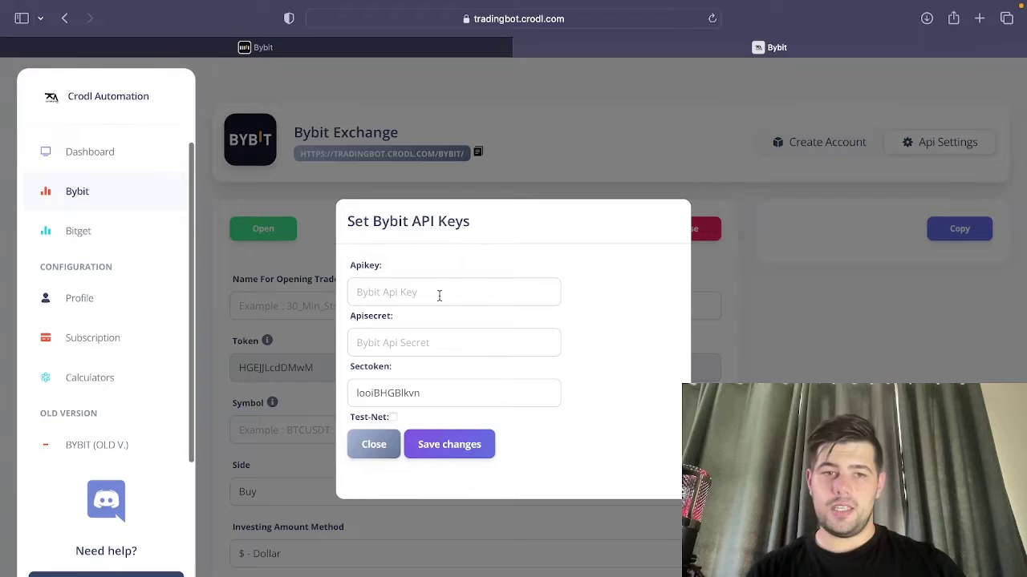
pyautogui.click(304, 48)
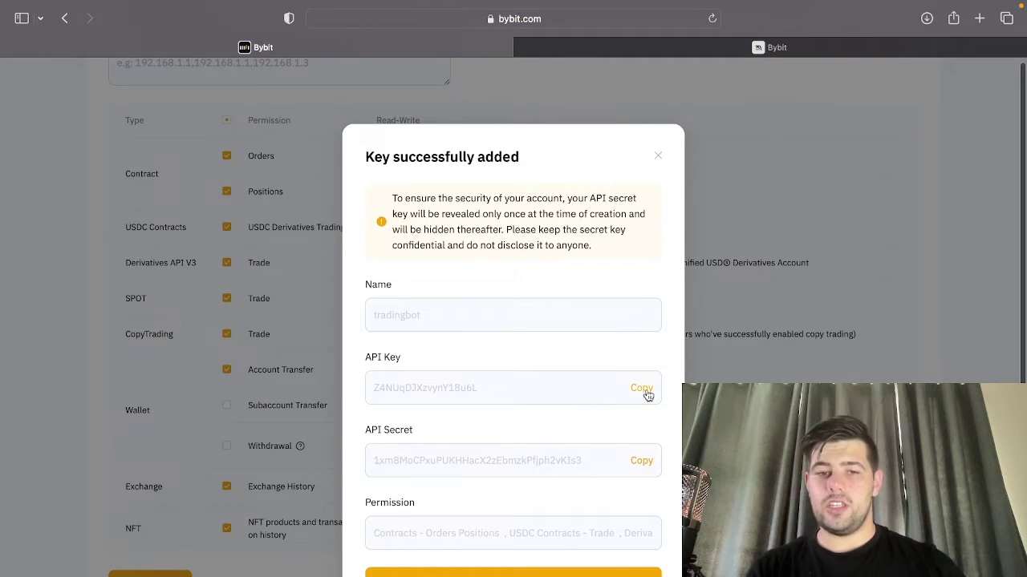
pyautogui.click(646, 392)
pyautogui.click(758, 50)
pyautogui.click(437, 292)
pyautogui.press('super+v')
# Copy the API secret from the Bybit key page and paste it into the bot's Apisecret field.
pyautogui.click(304, 48)
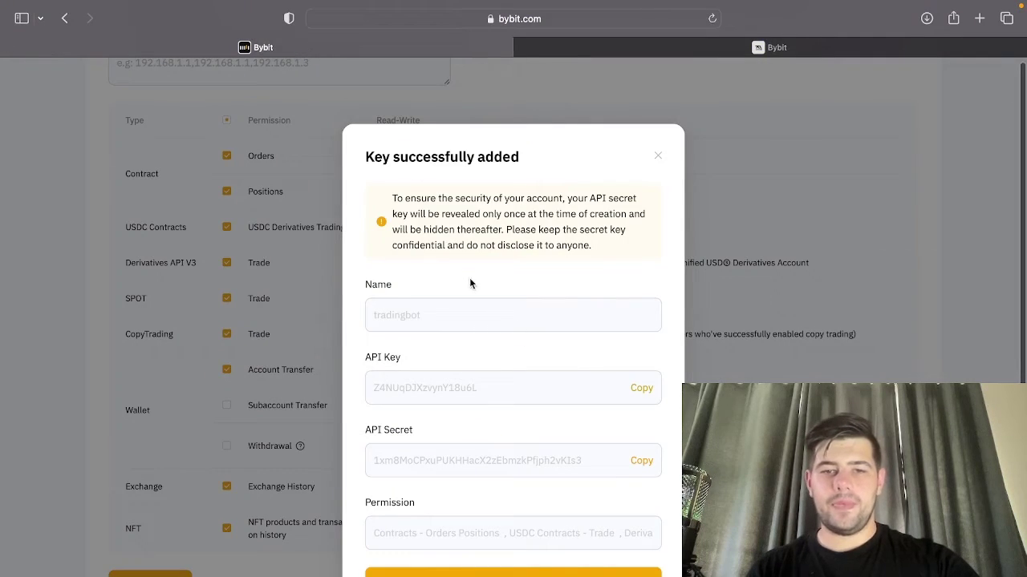
pyautogui.click(640, 462)
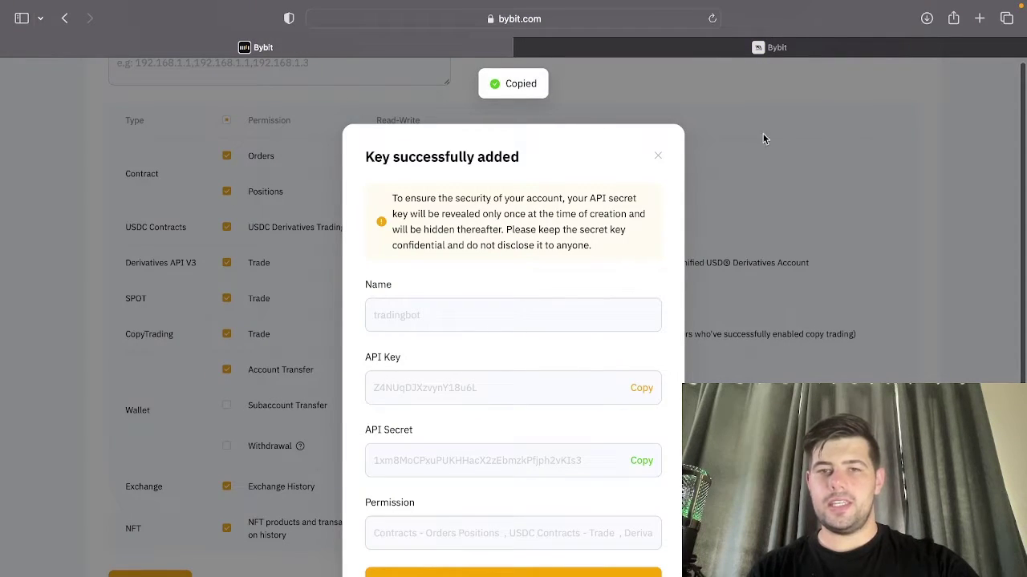
pyautogui.click(782, 53)
pyautogui.click(442, 342)
pyautogui.press('super+v')
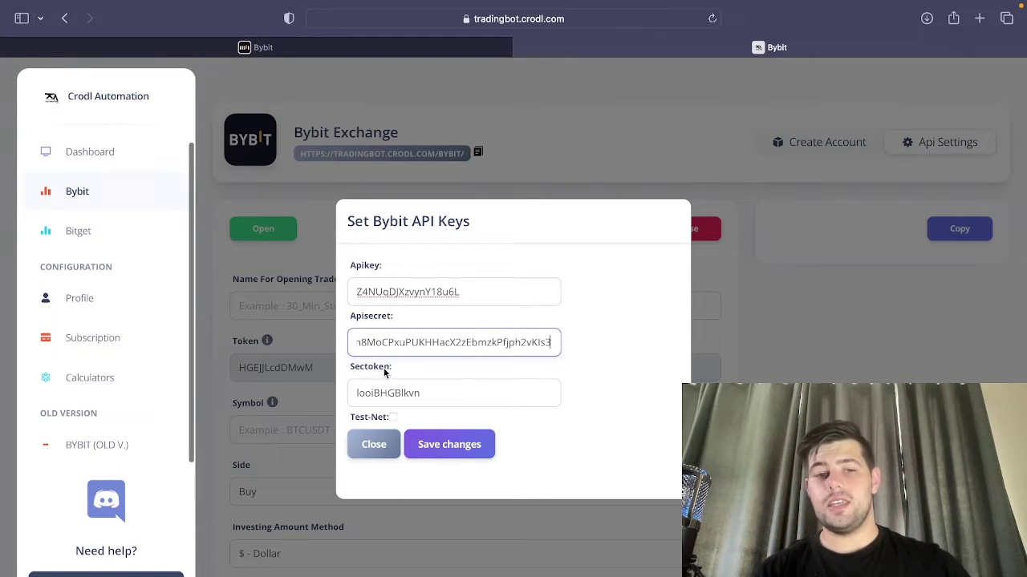
# Enable Test-Net for the bot's Bybit API keys, check the web address of the Bybit key page, and return to the bot.
pyautogui.click(393, 418)
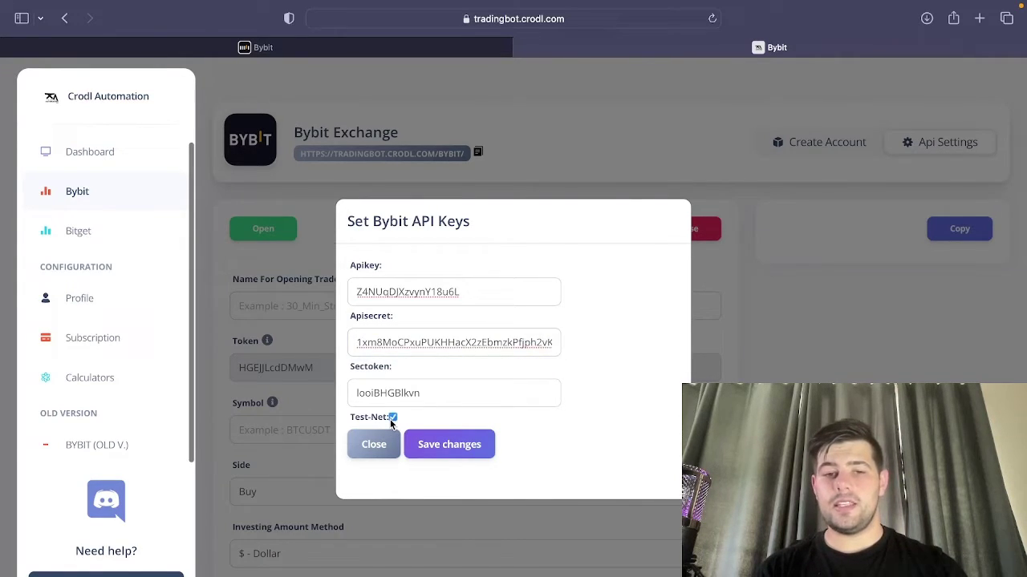
pyautogui.click(407, 43)
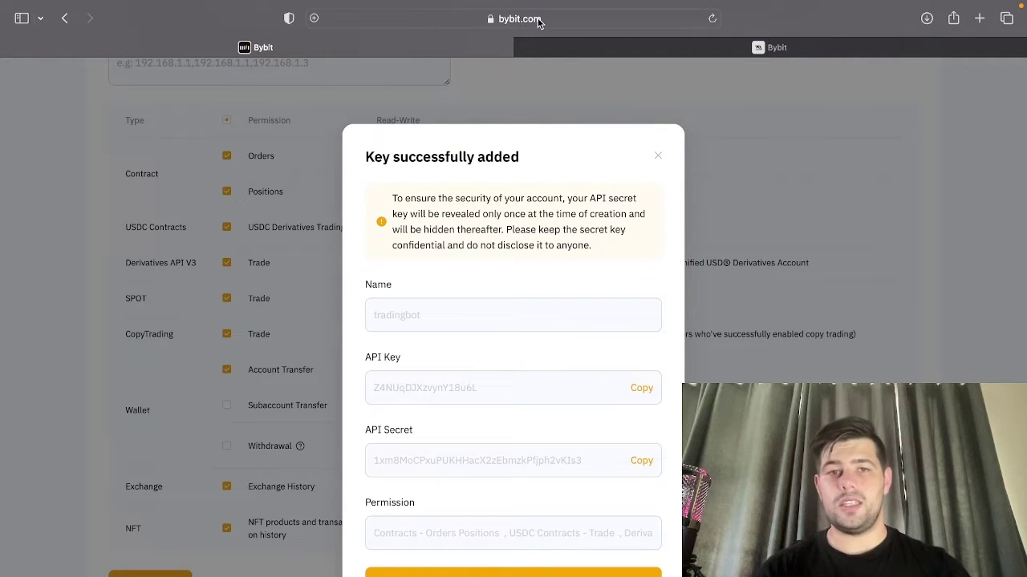
pyautogui.click(591, 43)
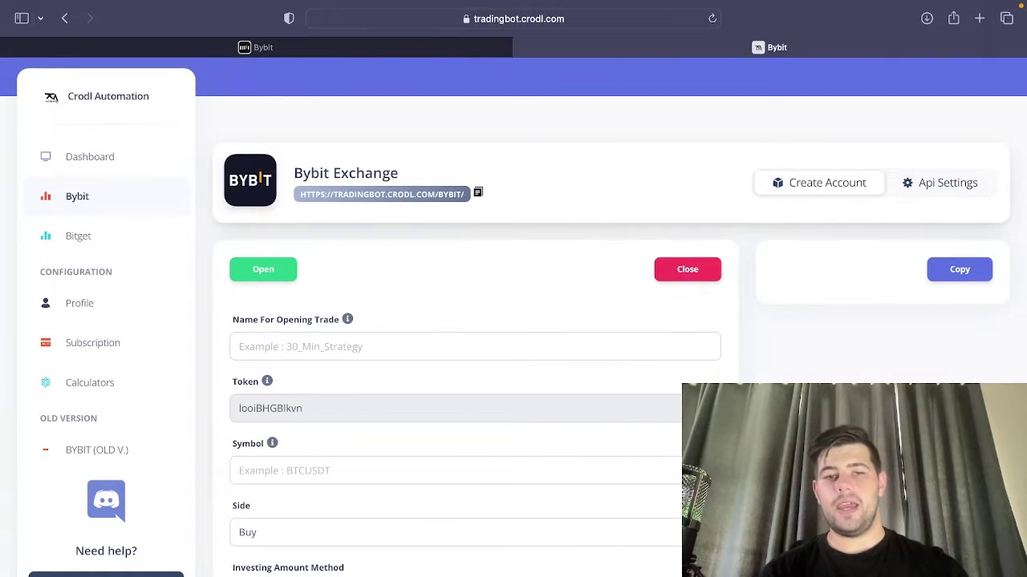
# Generate the opening-trade syntax with the default Buy, $ - Dollar and isolated settings, and review the generated code.
pyautogui.scroll(-4, 647, 460)
pyautogui.scroll(-1, 646, 461)
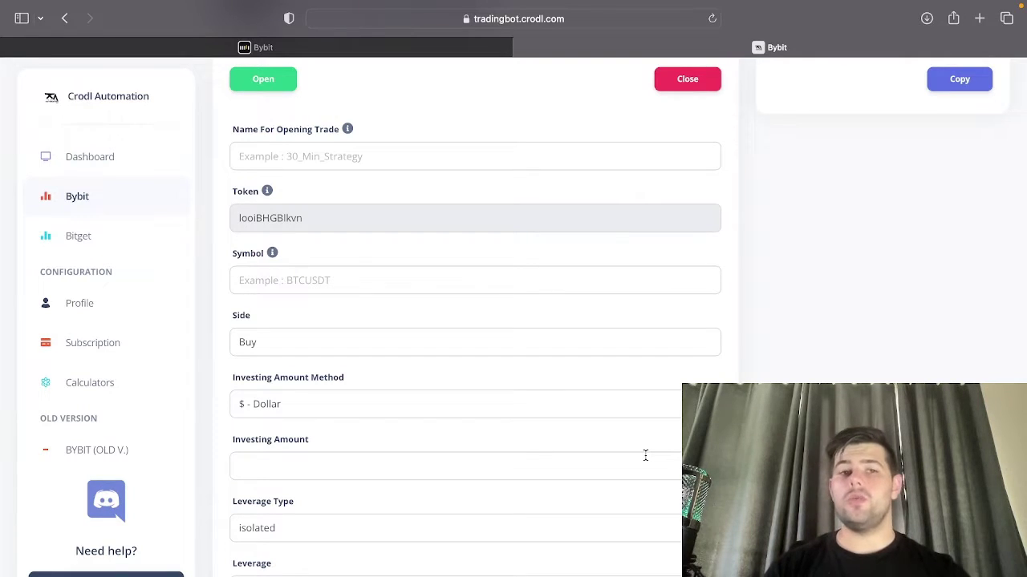
pyautogui.scroll(-1, 450, 321)
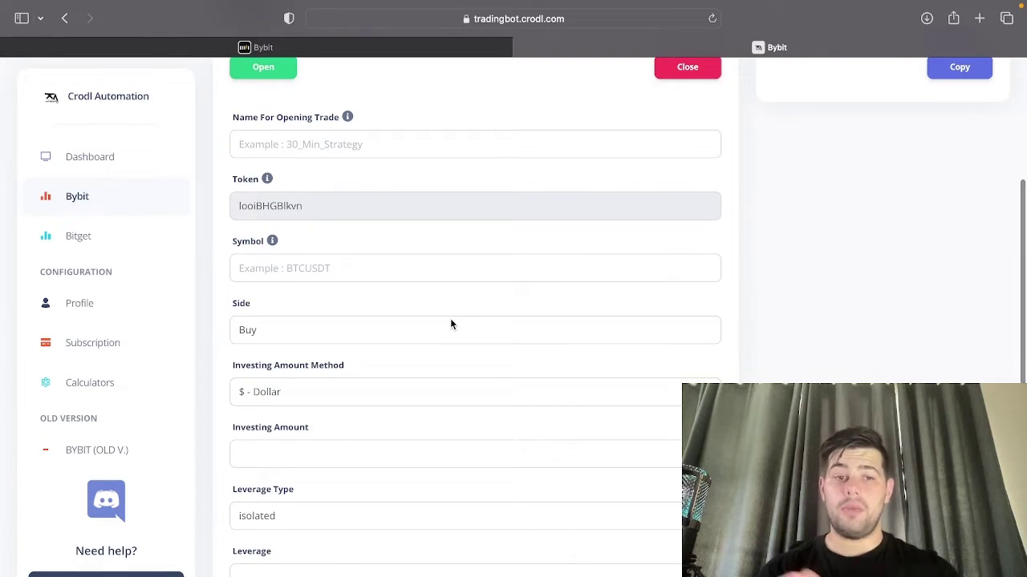
pyautogui.scroll(-15, 450, 324)
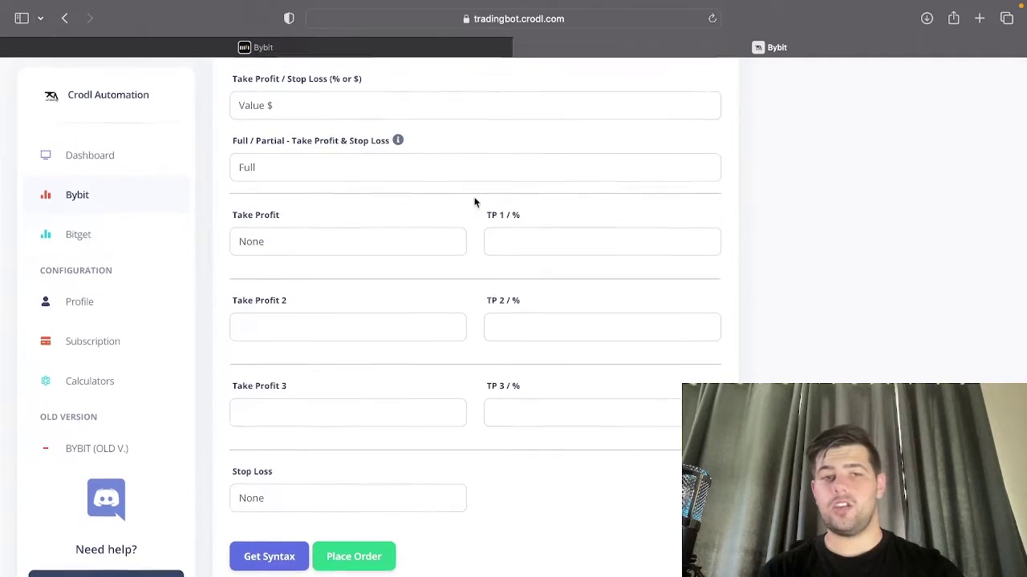
pyautogui.scroll(2, 382, 425)
pyautogui.scroll(-2, 382, 425)
pyautogui.click(270, 559)
pyautogui.scroll(13, 393, 415)
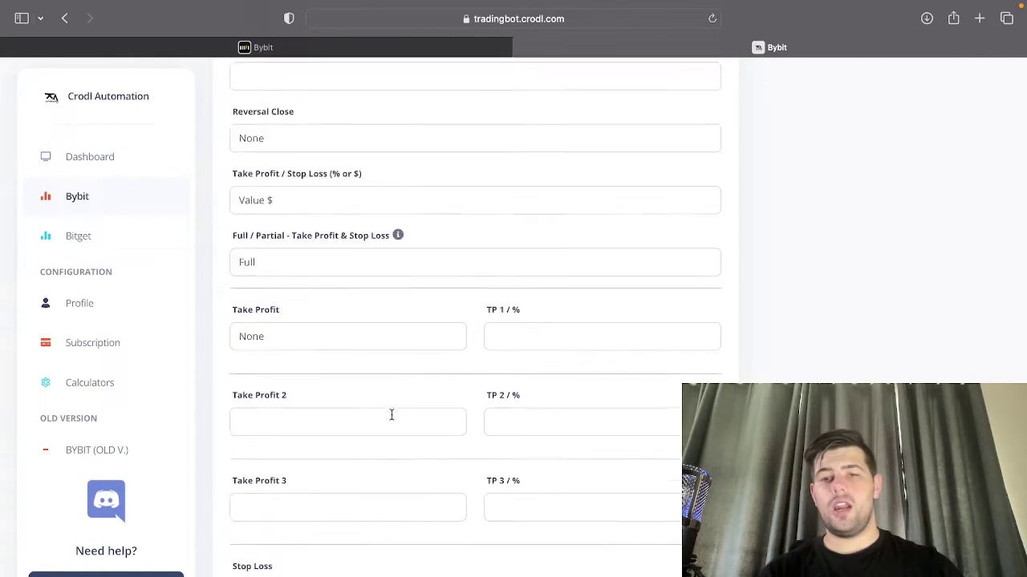
pyautogui.press('super+shift+backslash')
pyautogui.click(591, 216)
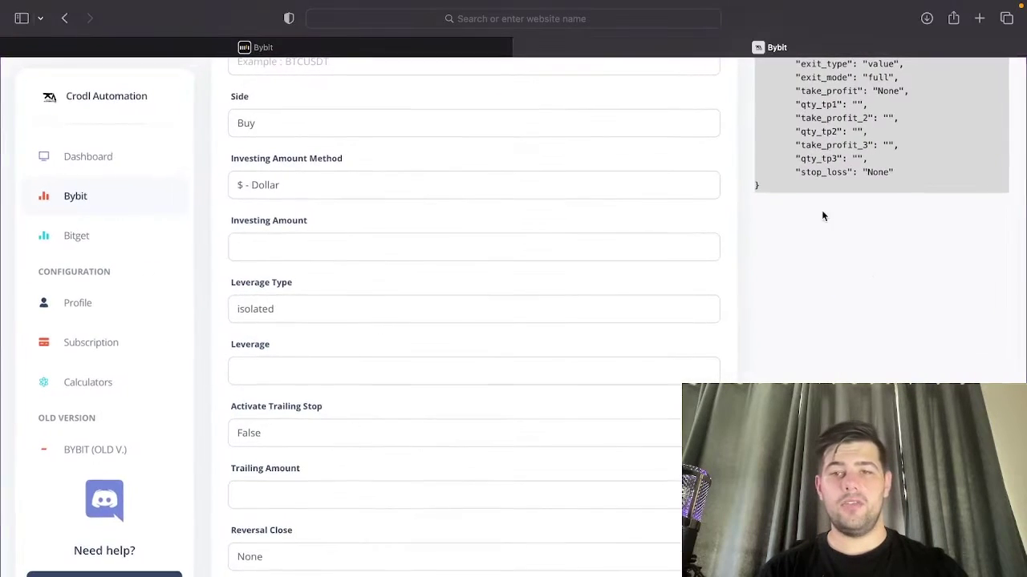
pyautogui.scroll(5, 607, 270)
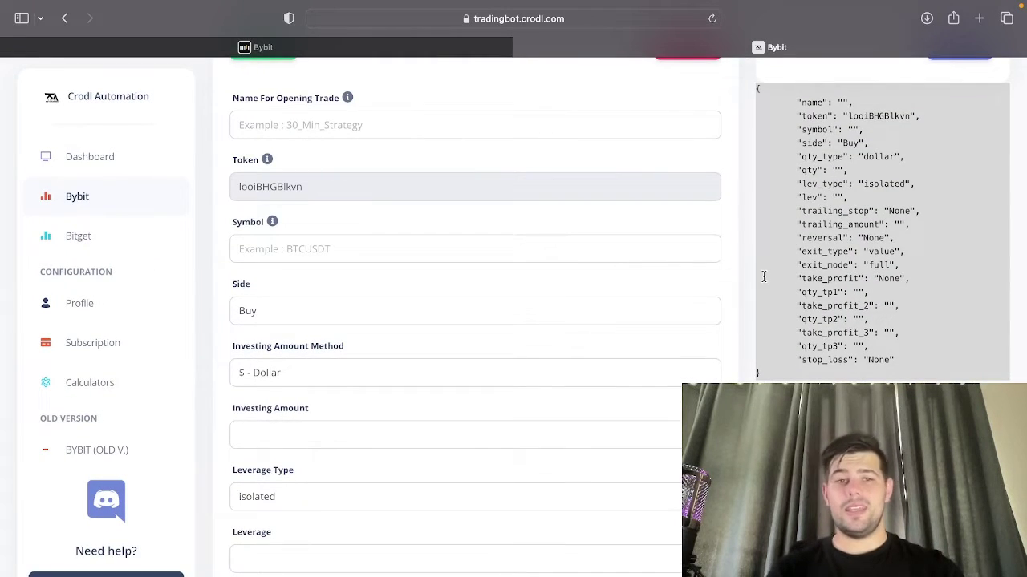
pyautogui.scroll(1, 763, 277)
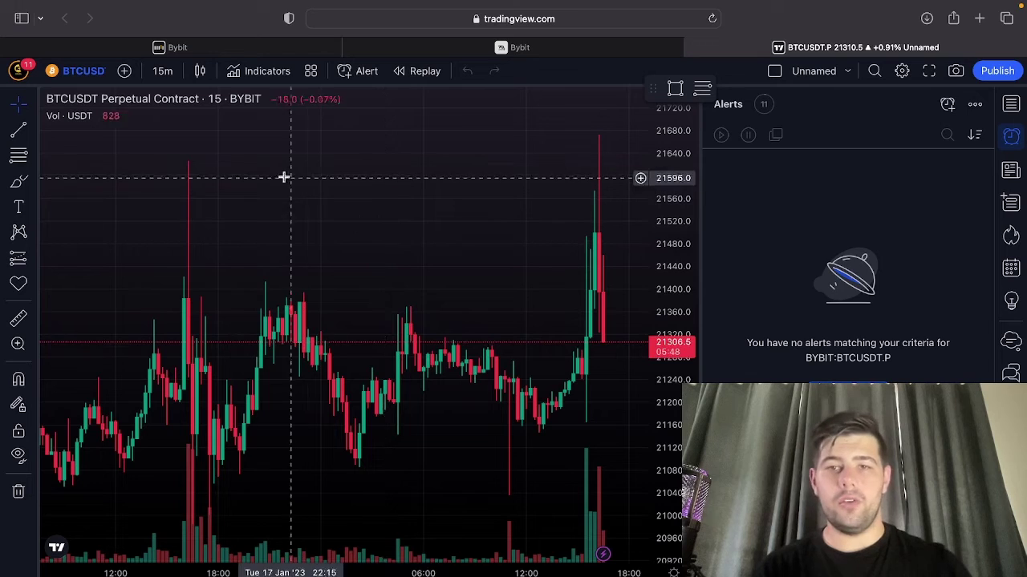
# On the TradingView BTCUSDT chart, draw a nearly horizontal trend line at about 21594 and bring up its alert option.
pyautogui.rightClick(281, 146)
pyautogui.click(68, 144)
pyautogui.click(18, 128)
pyautogui.click(389, 178)
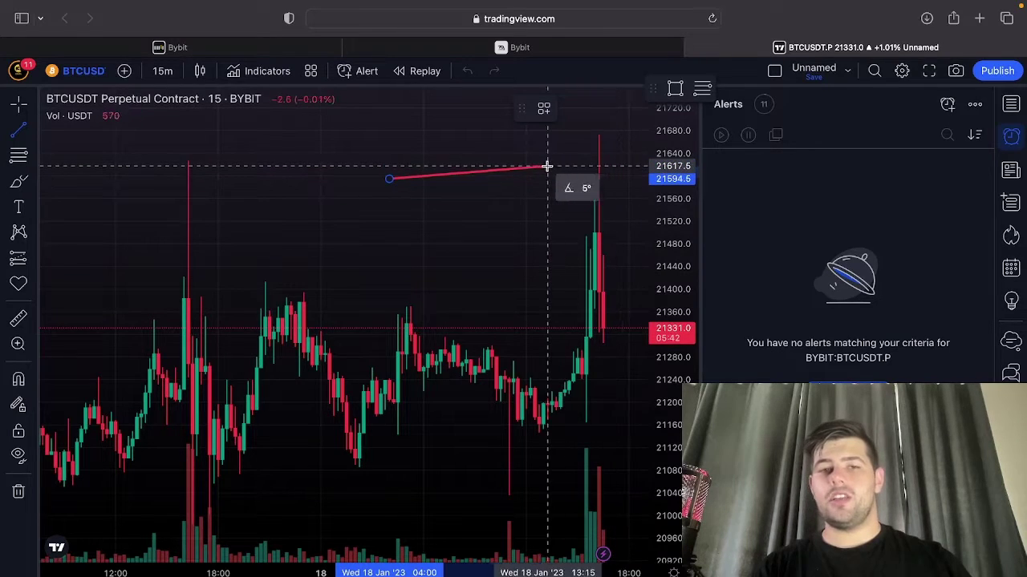
pyautogui.click(573, 178)
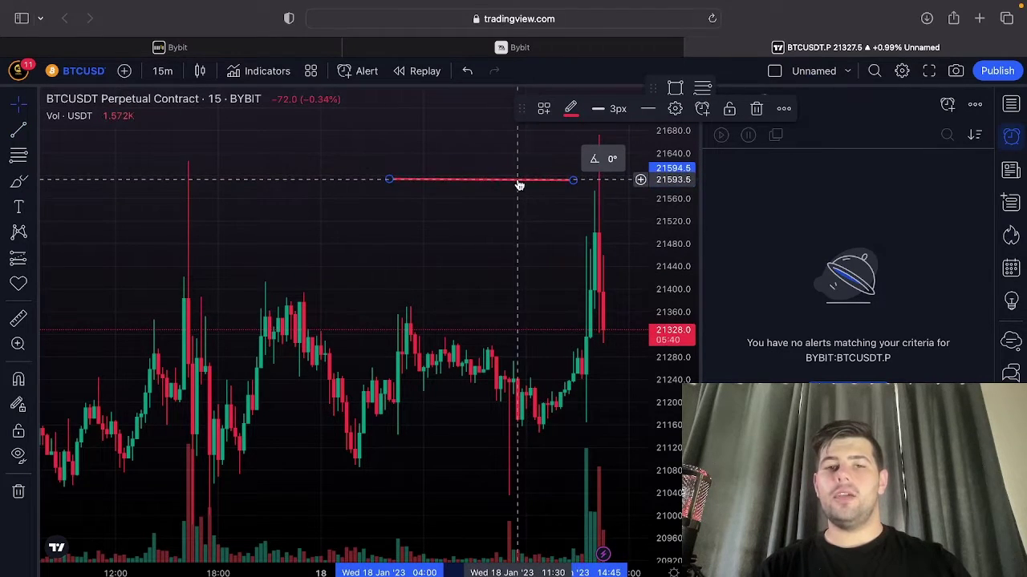
pyautogui.rightClick(517, 179)
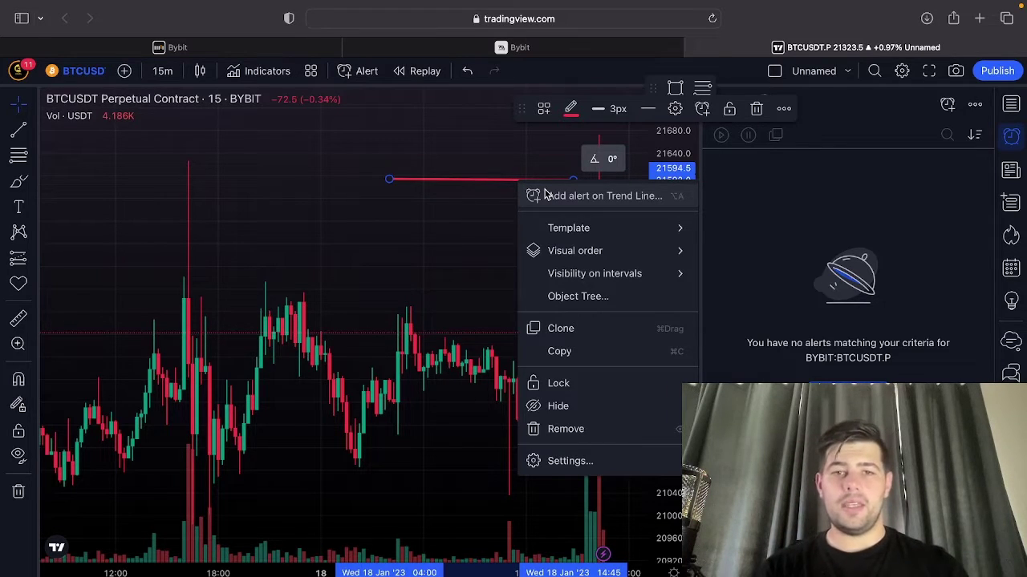
# Return to the bot's opening-trade form and set the side to Sell.
pyautogui.click(490, 46)
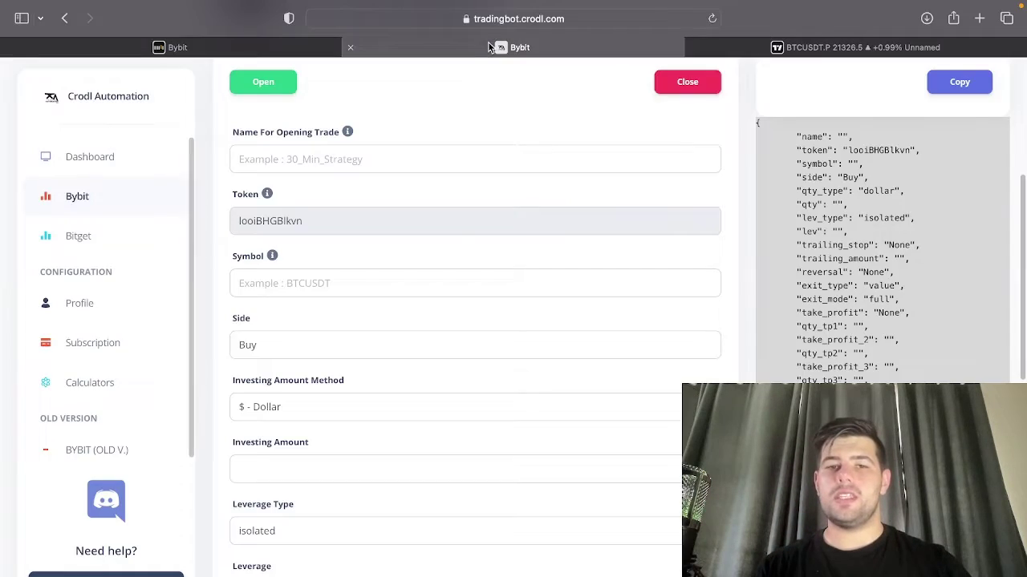
pyautogui.click(341, 352)
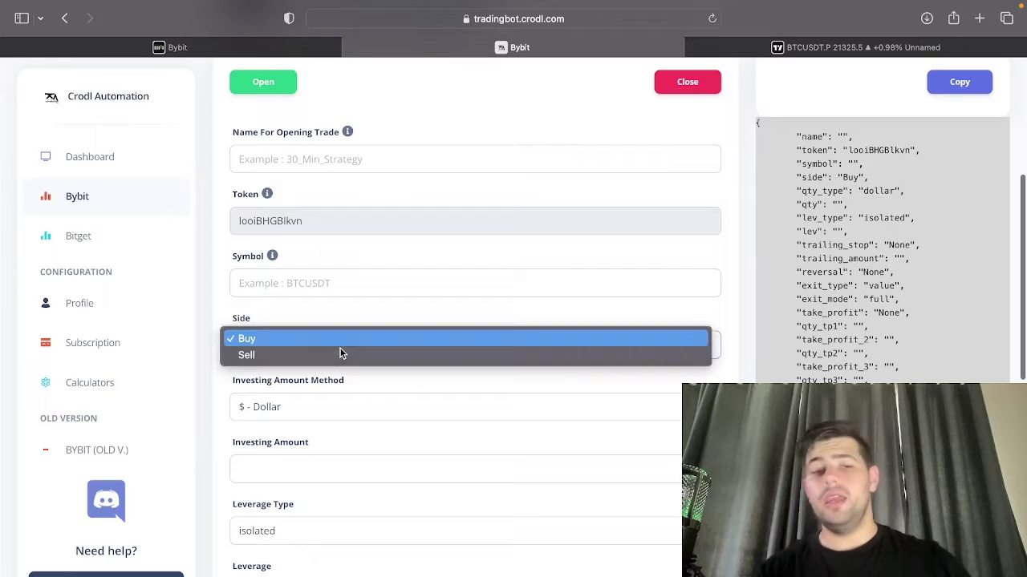
pyautogui.click(291, 355)
pyautogui.scroll(-3, 283, 272)
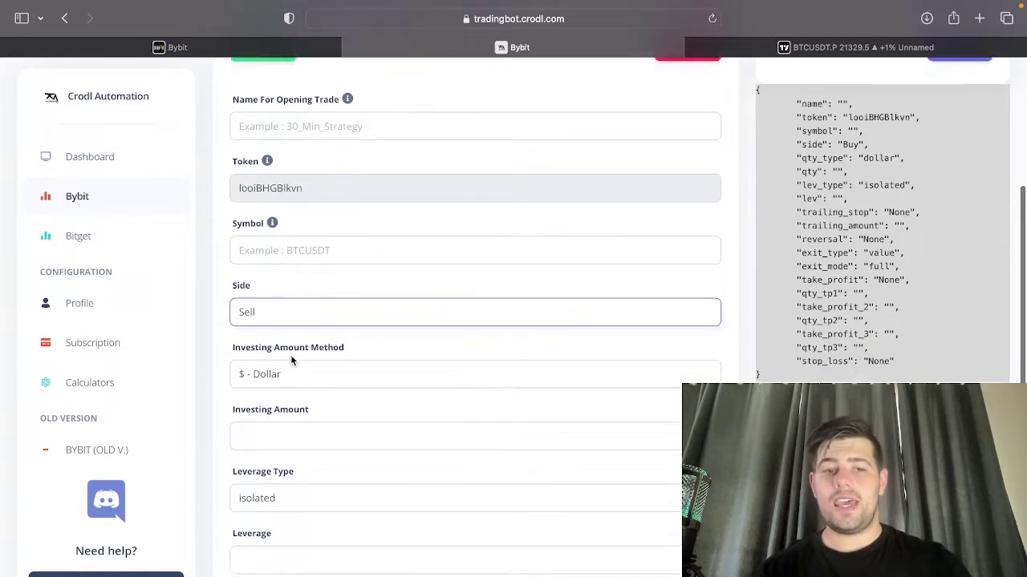
# View the fields of the closing-trade form and go back to the opening-trade form.
pyautogui.scroll(5, 280, 269)
pyautogui.click(687, 257)
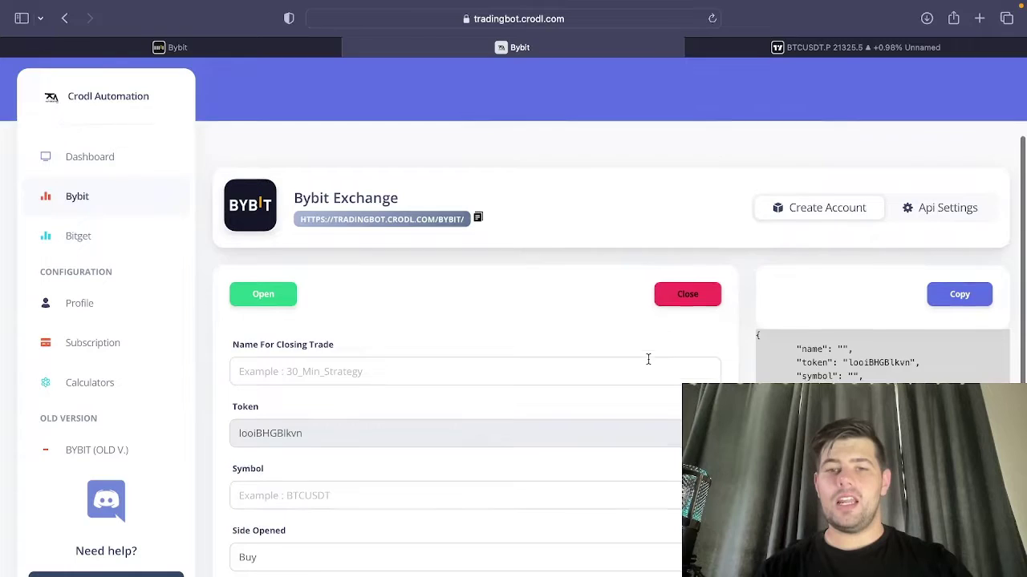
pyautogui.scroll(-1, 650, 366)
pyautogui.scroll(-3, 649, 366)
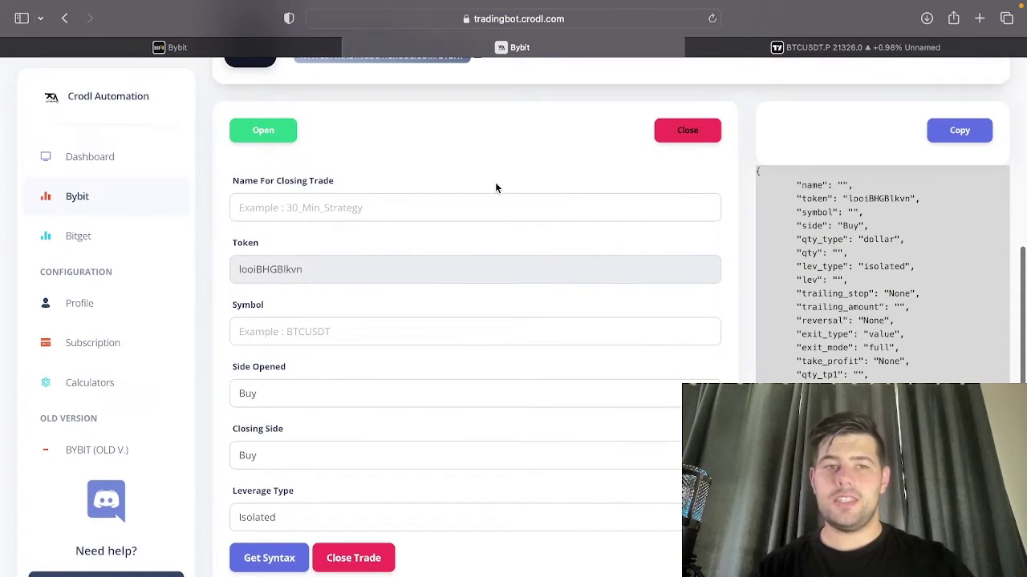
pyautogui.click(254, 131)
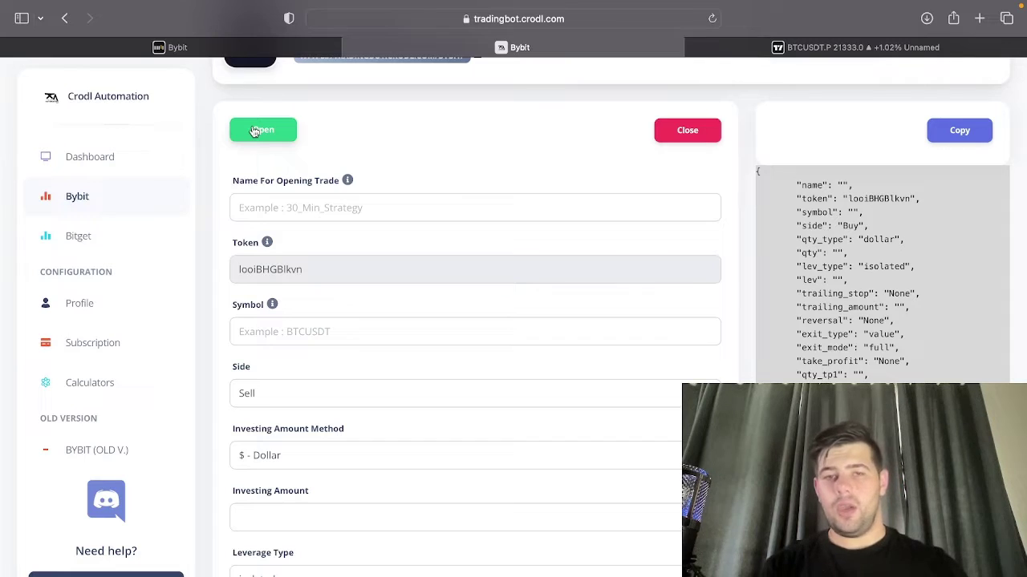
# Switch to the TradingView chart, delete the trend line, and remove the Vol indicator.
pyautogui.click(801, 48)
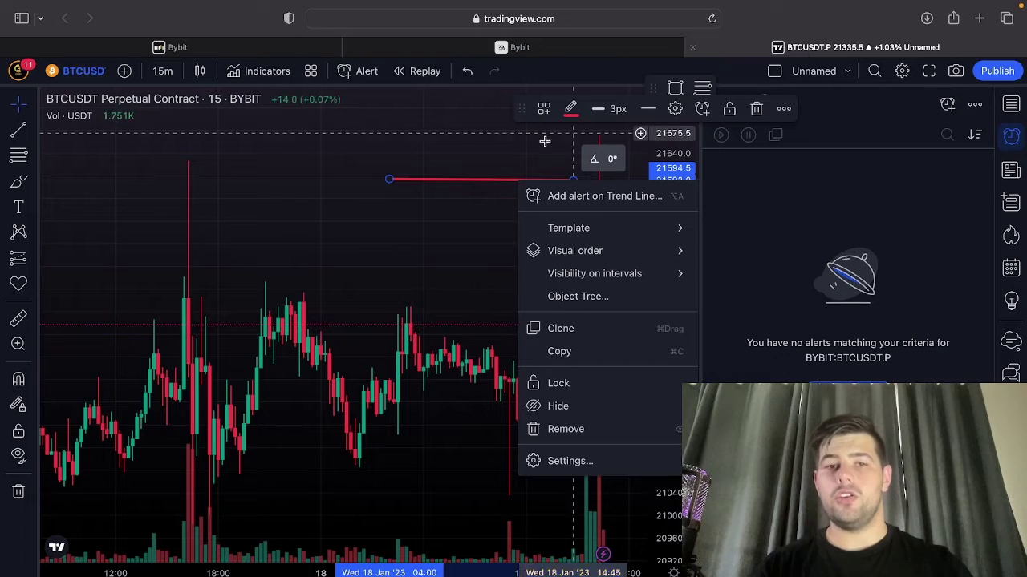
pyautogui.click(426, 177)
pyautogui.click(427, 178)
pyautogui.press('Delete')
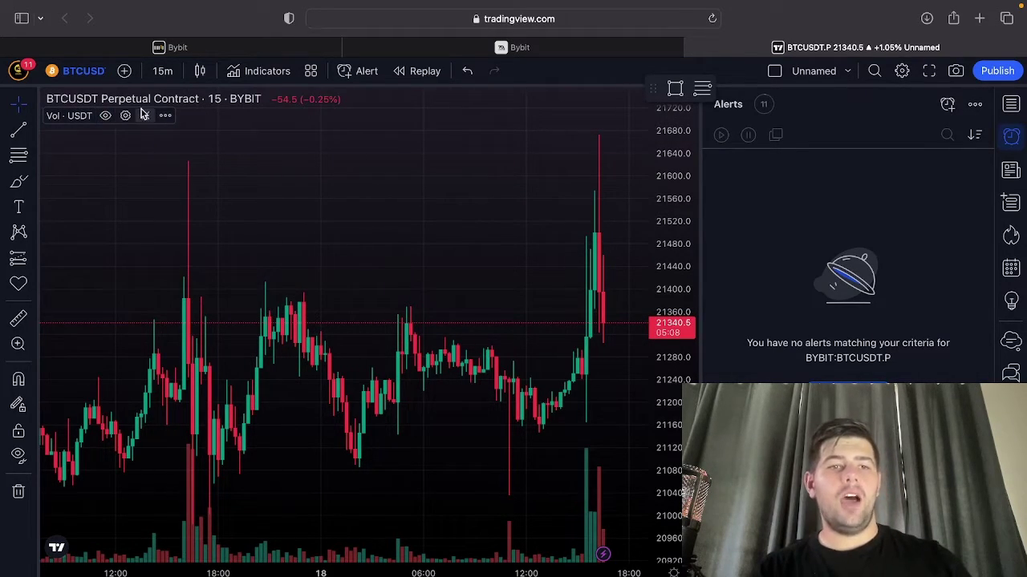
pyautogui.click(141, 114)
# Add the Crodl Orca Indicator from the invite-only scripts to the BTCUSDT chart.
pyautogui.click(236, 73)
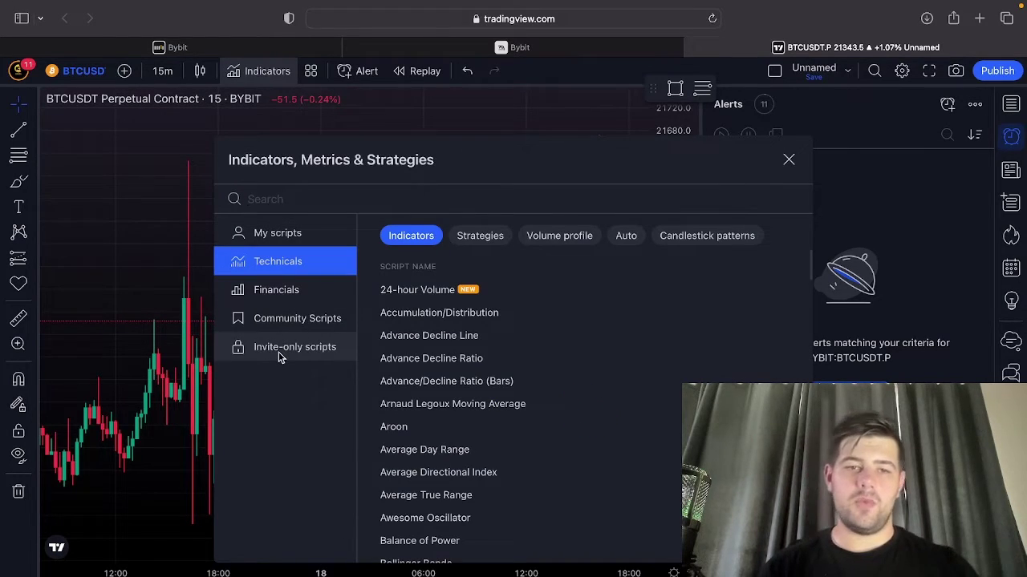
pyautogui.click(281, 348)
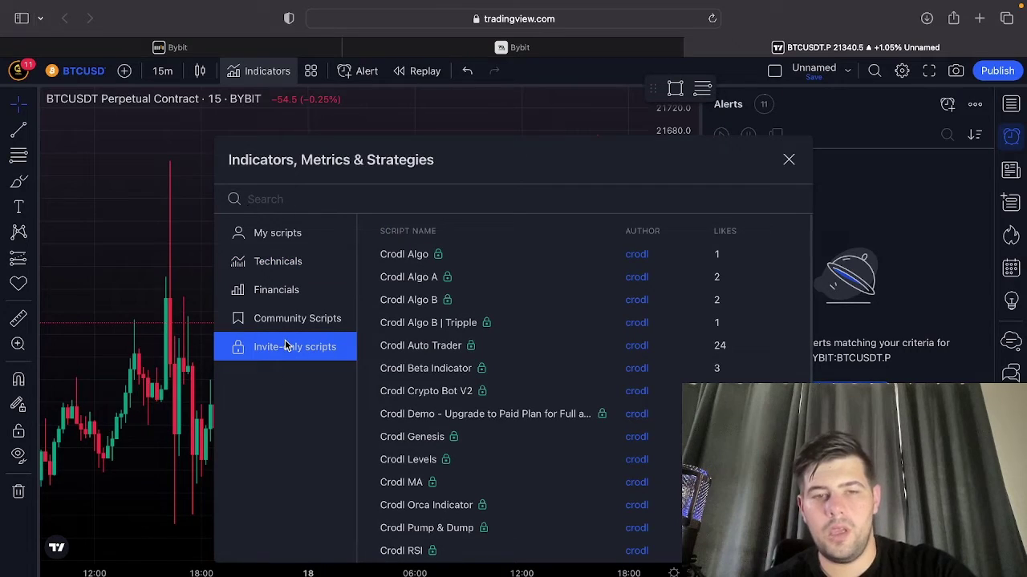
pyautogui.scroll(-3, 460, 422)
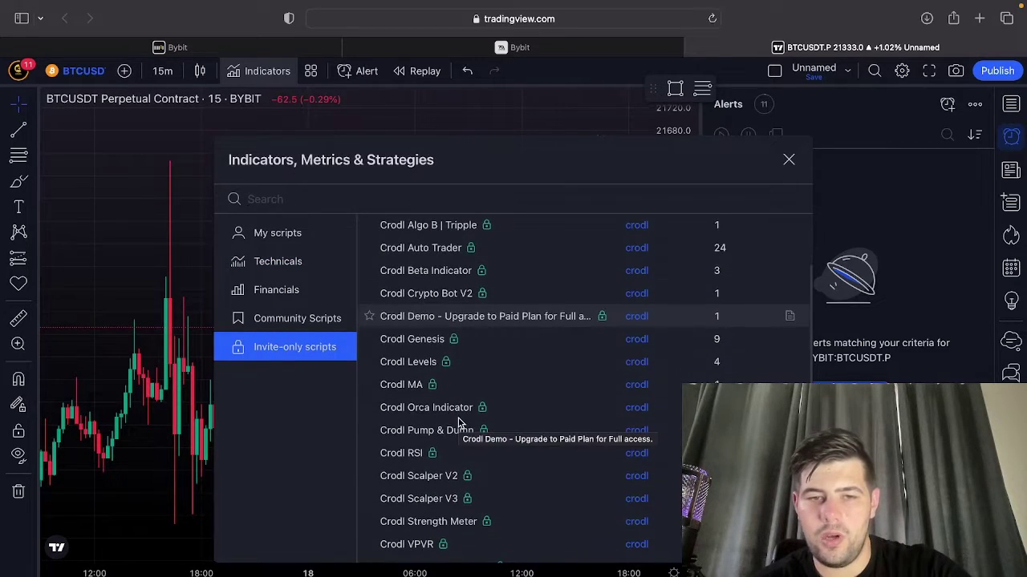
pyautogui.click(548, 407)
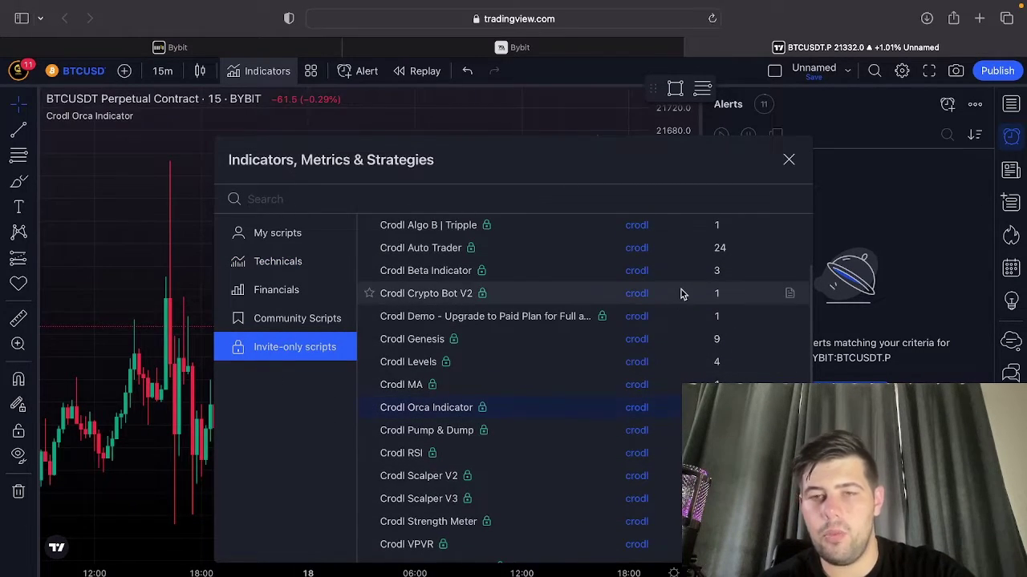
pyautogui.click(789, 160)
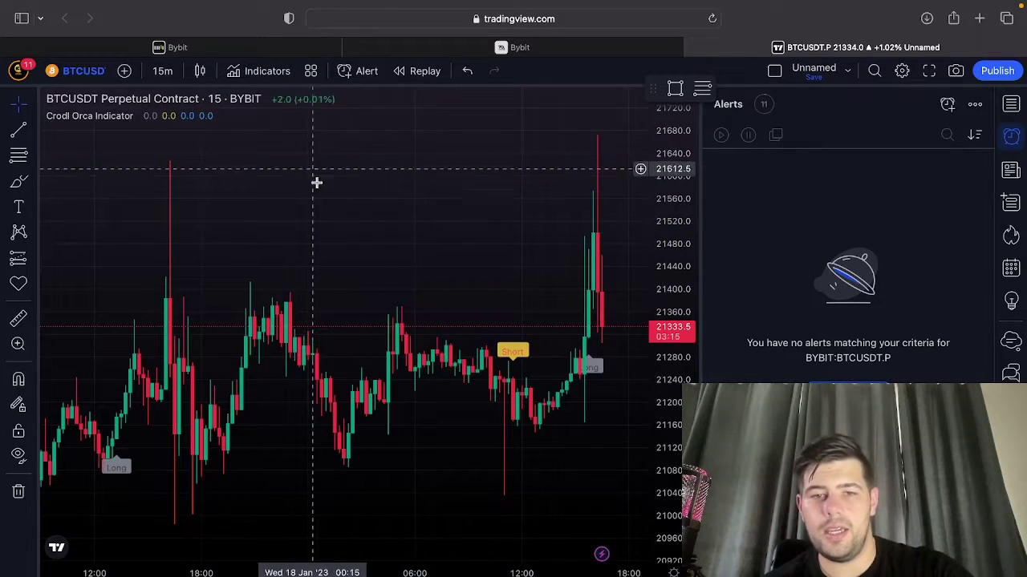
# Enable Show Exits in the Crodl Orca Indicator's inputs and apply the change.
pyautogui.click(166, 116)
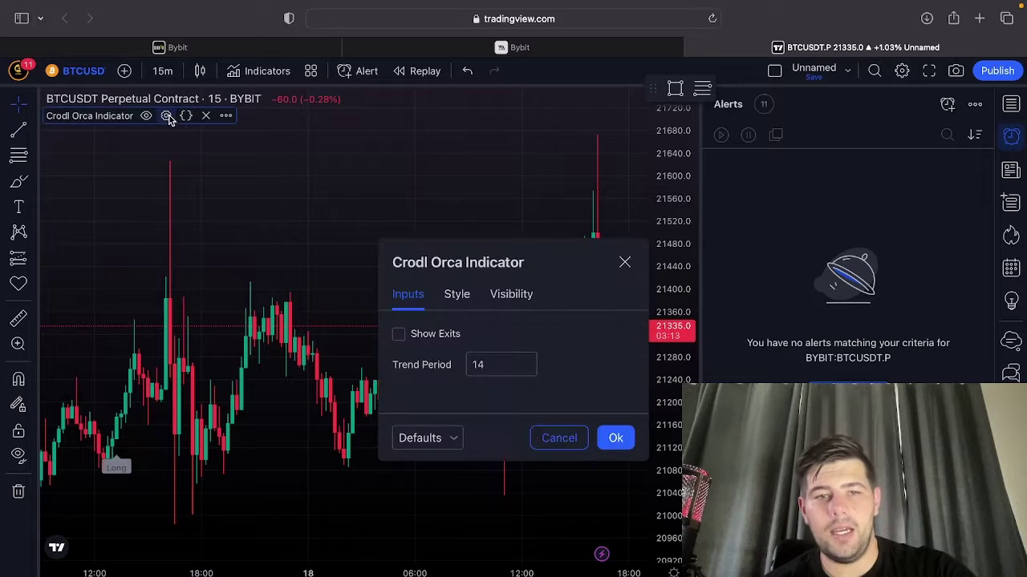
pyautogui.click(398, 335)
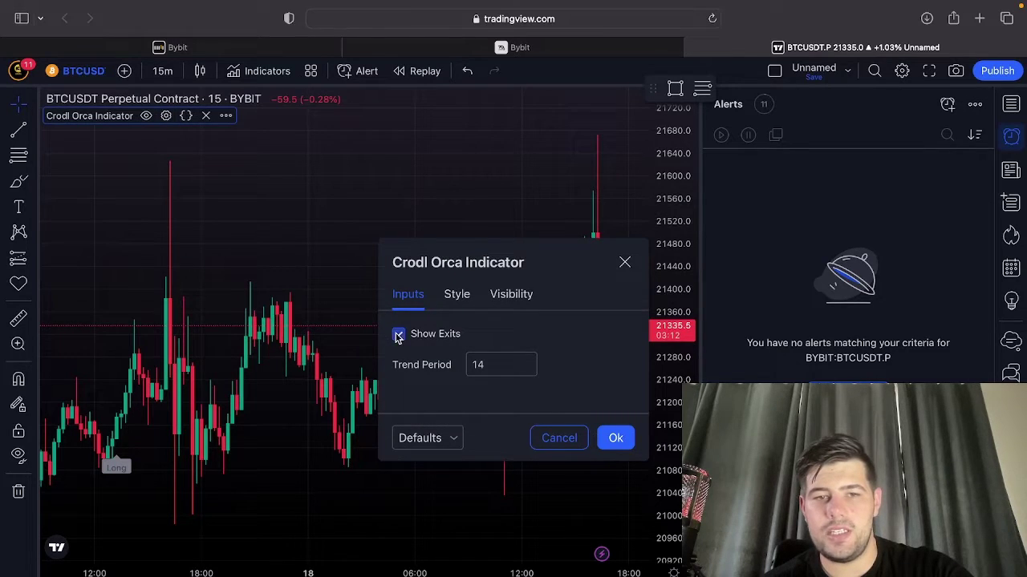
pyautogui.click(615, 438)
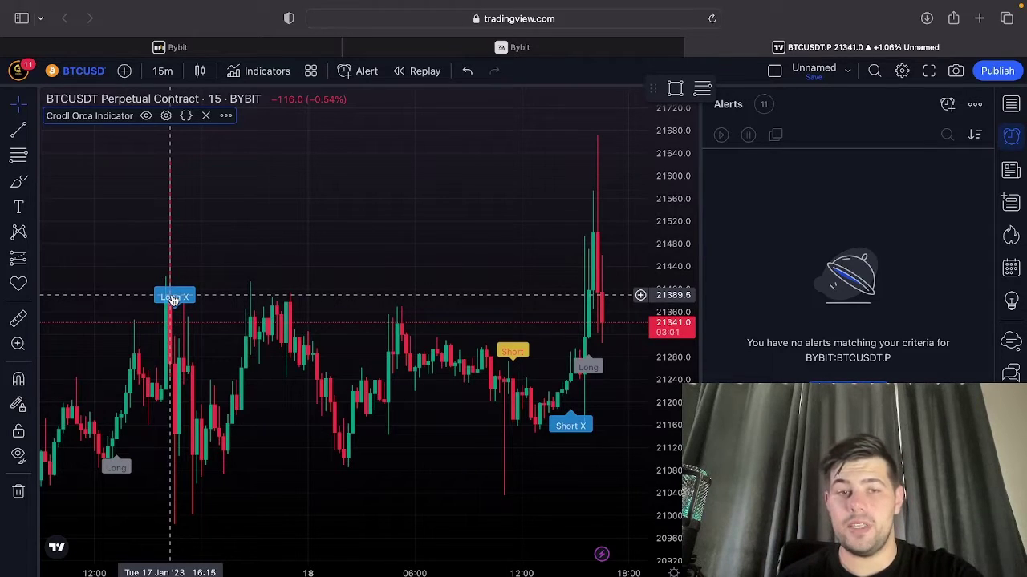
pyautogui.click(476, 50)
pyautogui.scroll(-10, 376, 331)
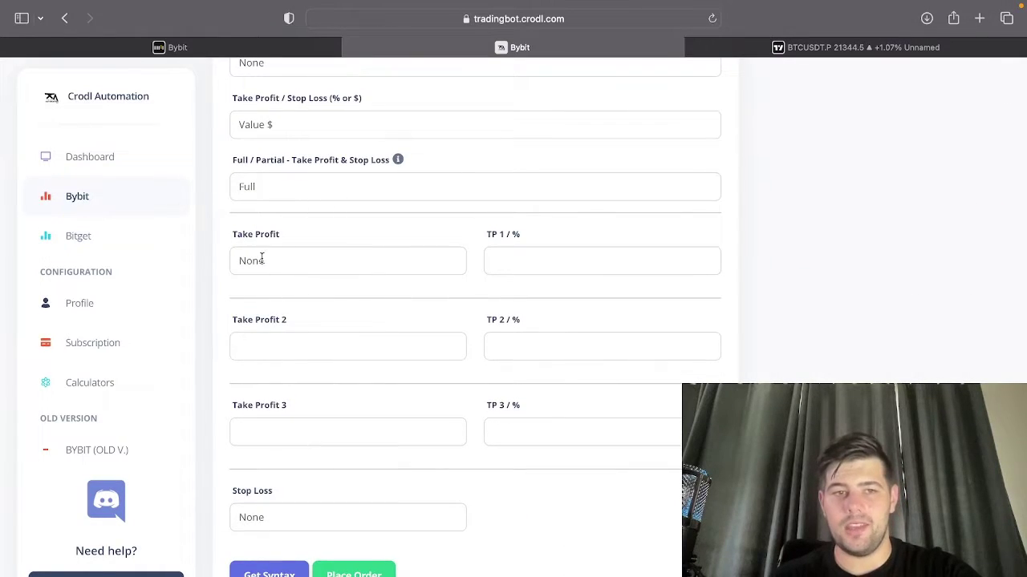
pyautogui.click(832, 50)
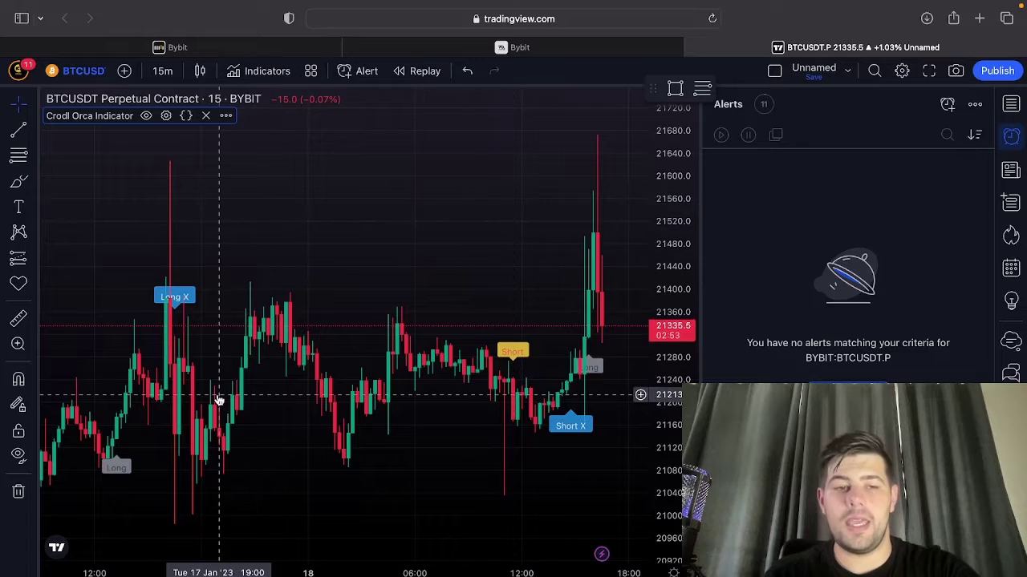
pyautogui.hscroll(-2, 409, 367)
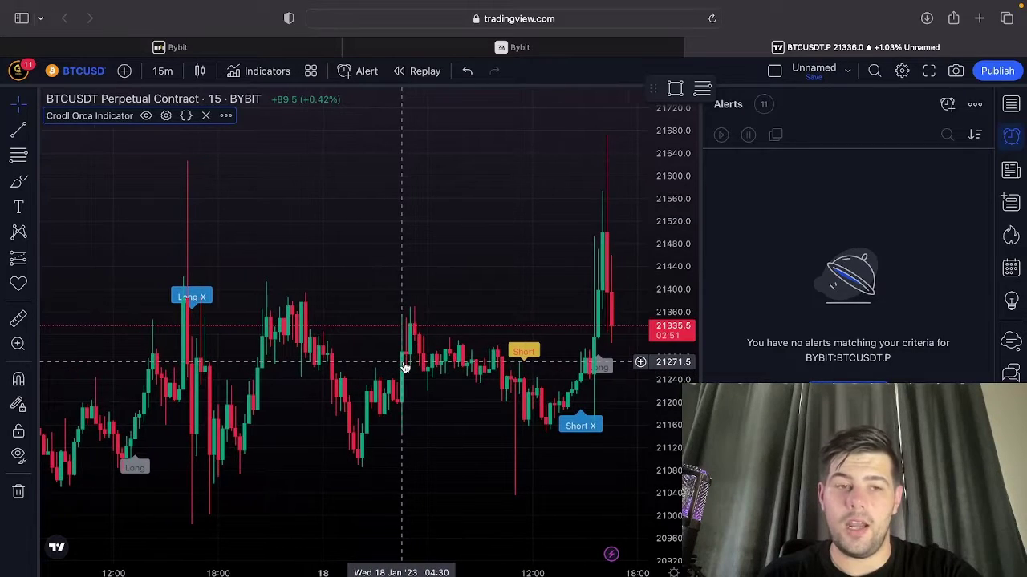
# Switch to the Crodl trading bot and set the opening trade's symbol to BTCUSDT and side to Buy.
pyautogui.click(490, 47)
pyautogui.scroll(10, 460, 133)
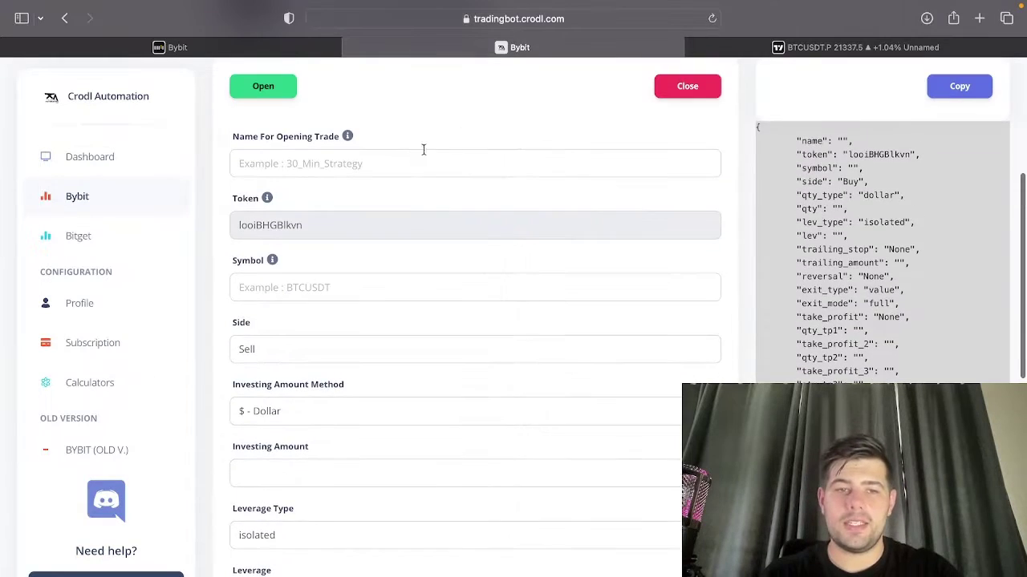
pyautogui.click(308, 294)
pyautogui.write('BTCUSDT')
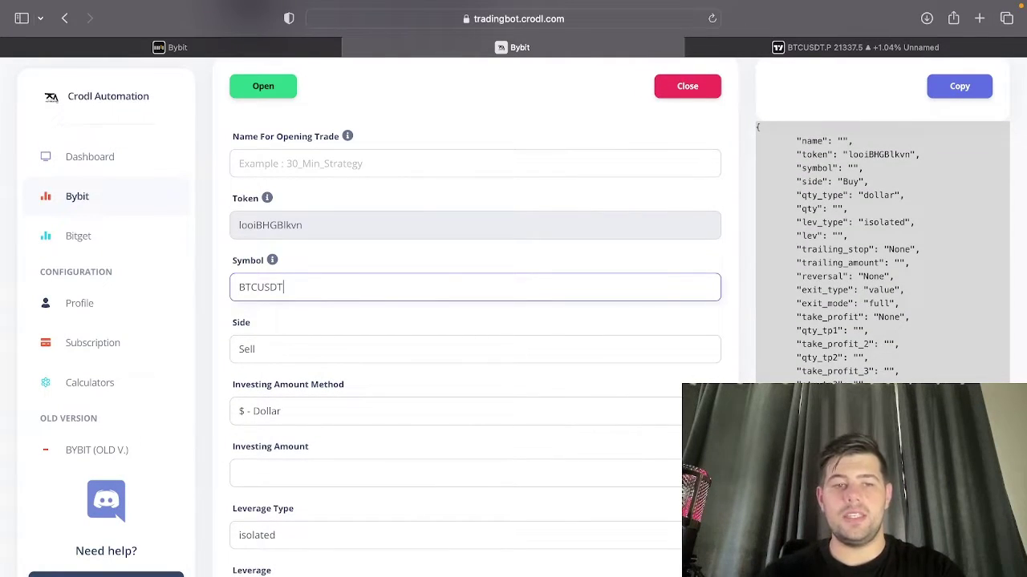
pyautogui.scroll(-1, 281, 293)
pyautogui.click(279, 295)
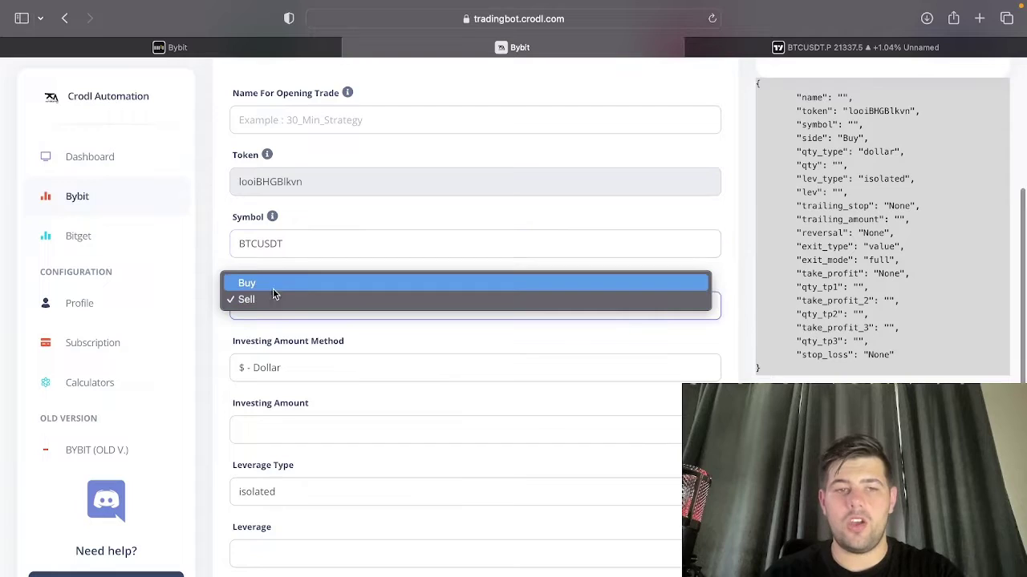
pyautogui.click(270, 284)
# Set the investing amount method to percentage with an amount of 10, and set the leverage to 10.
pyautogui.click(292, 367)
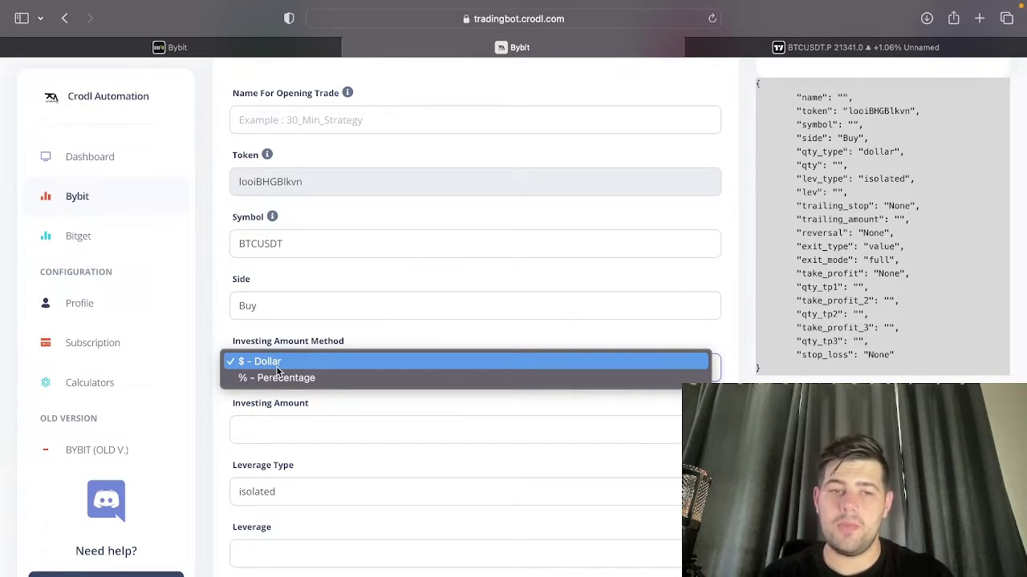
pyautogui.click(275, 377)
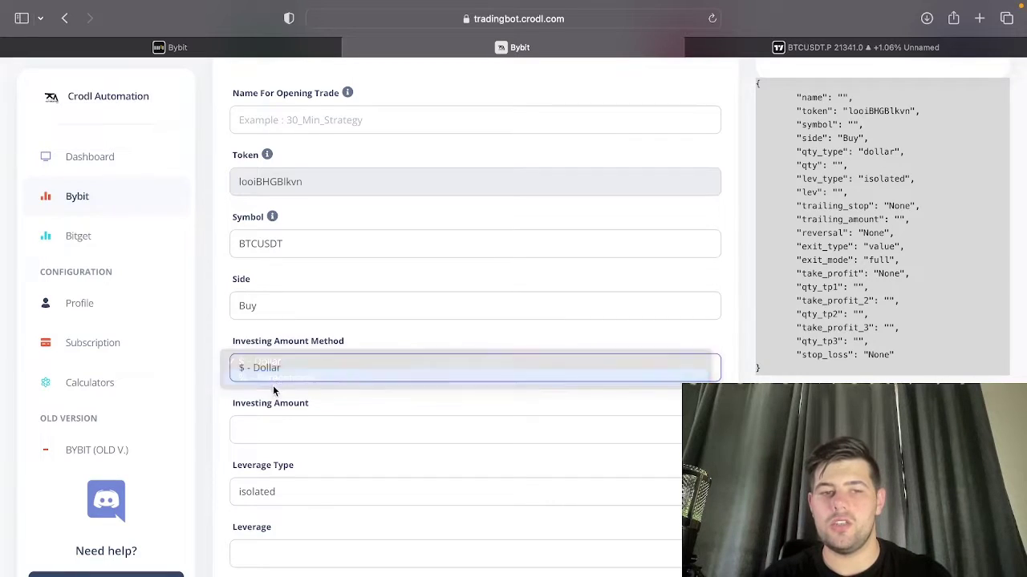
pyautogui.click(268, 427)
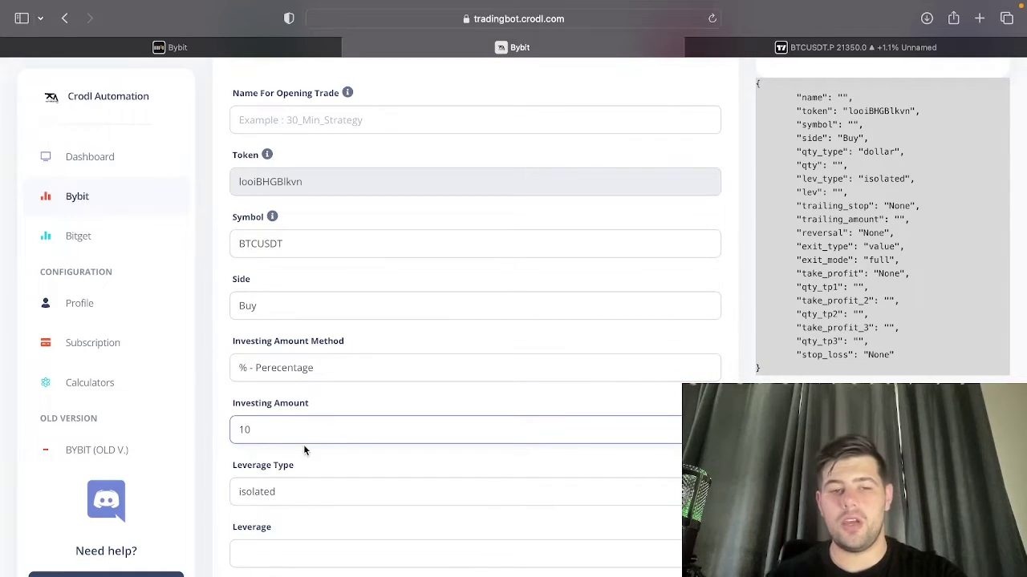
pyautogui.scroll(-1, 303, 444)
pyautogui.click(280, 509)
pyautogui.write('10')
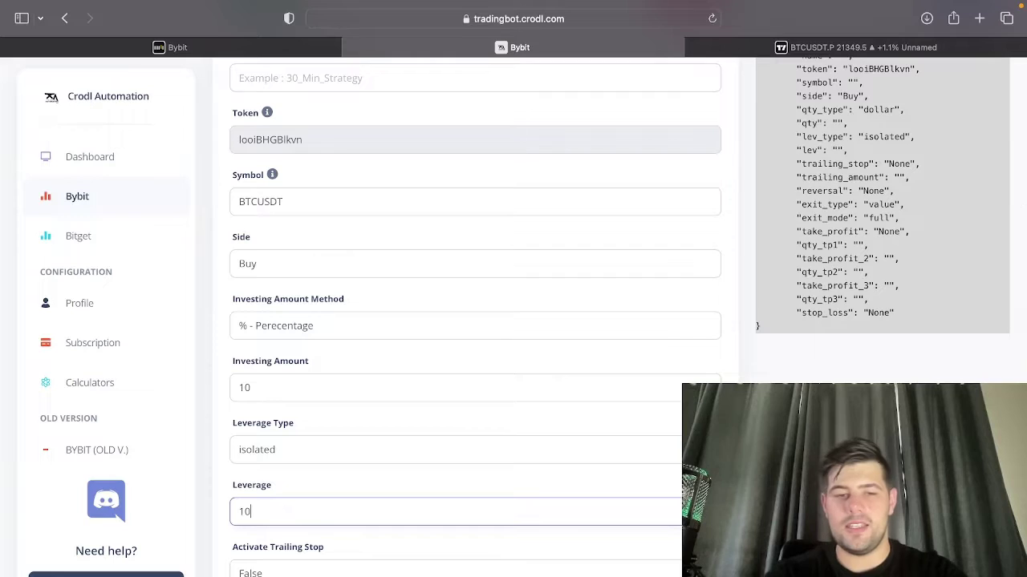
# Keep the take profit and stop loss mode at Full and generate the syntax for the Buy trade.
pyautogui.scroll(-3, 475, 321)
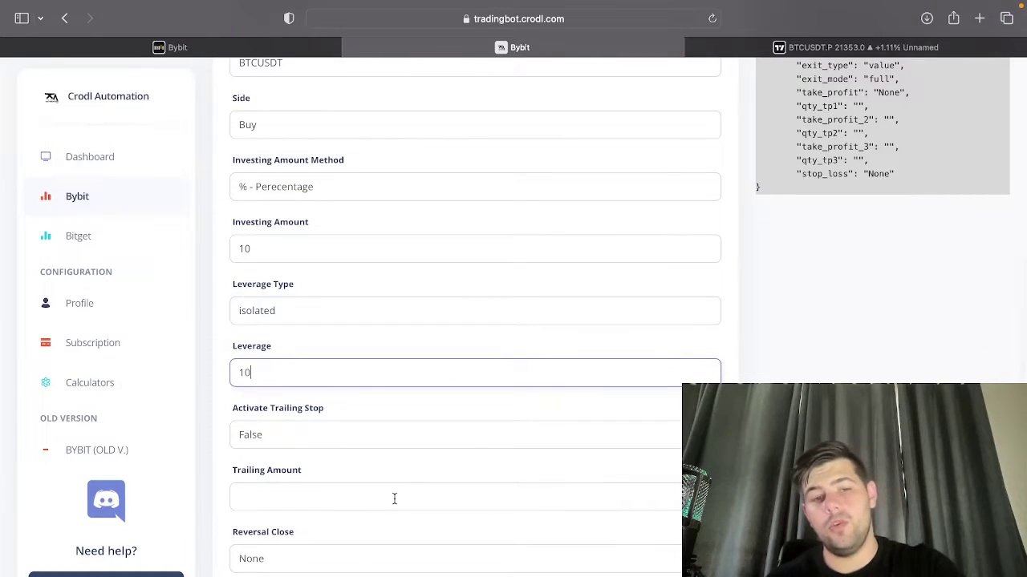
pyautogui.scroll(-3, 394, 498)
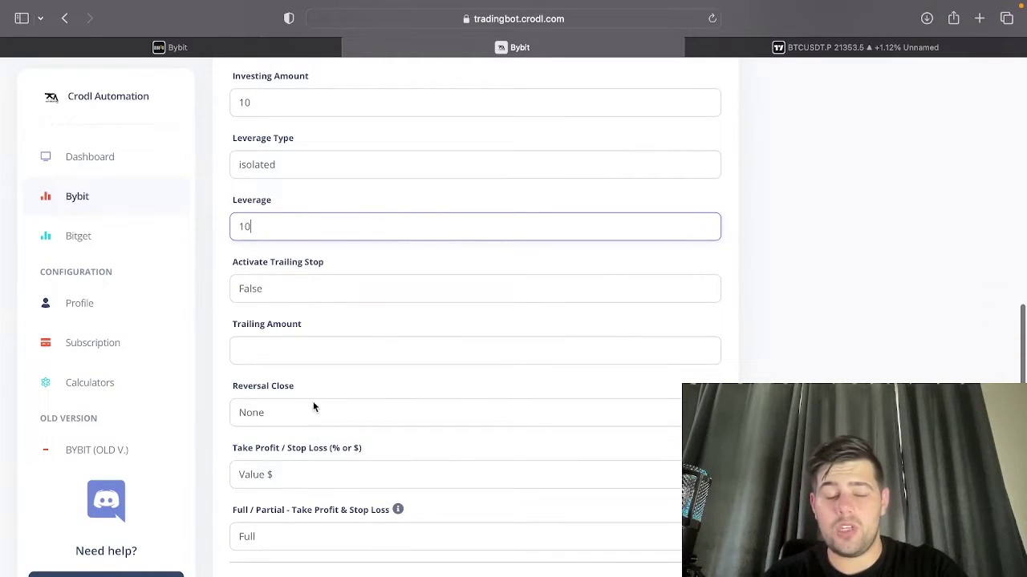
pyautogui.scroll(-4, 296, 436)
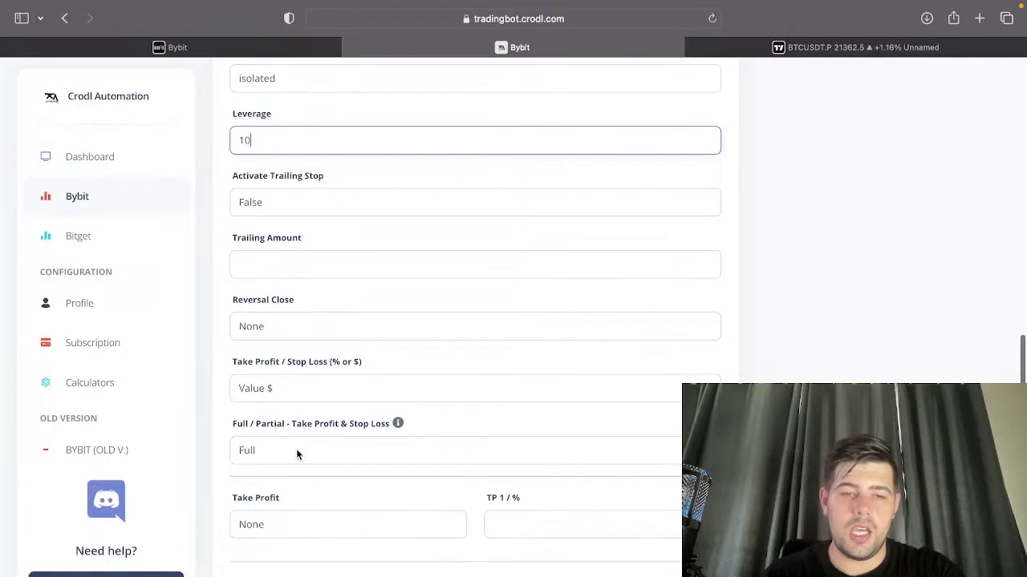
pyautogui.click(282, 346)
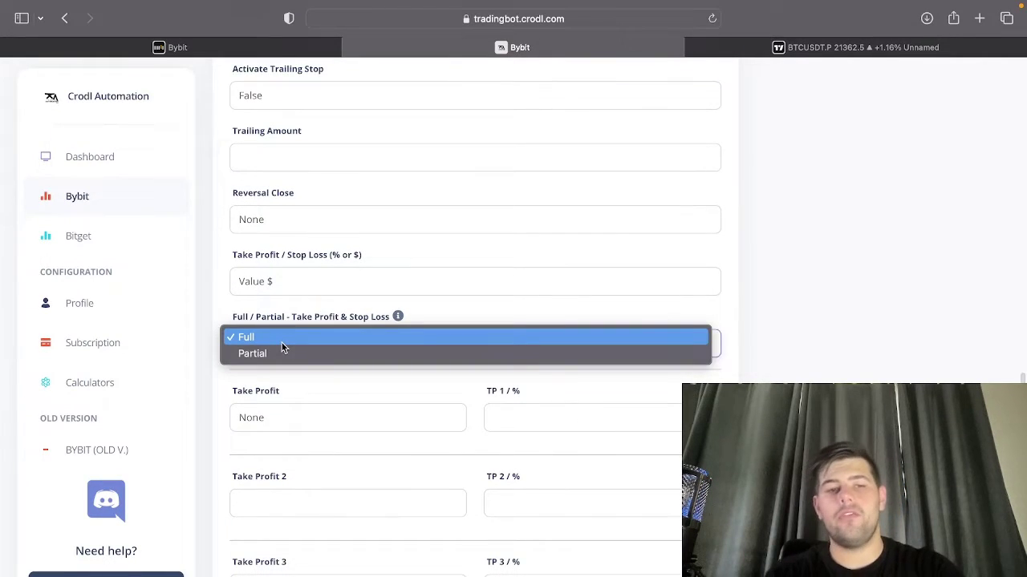
pyautogui.click(278, 338)
pyautogui.scroll(-1, 249, 417)
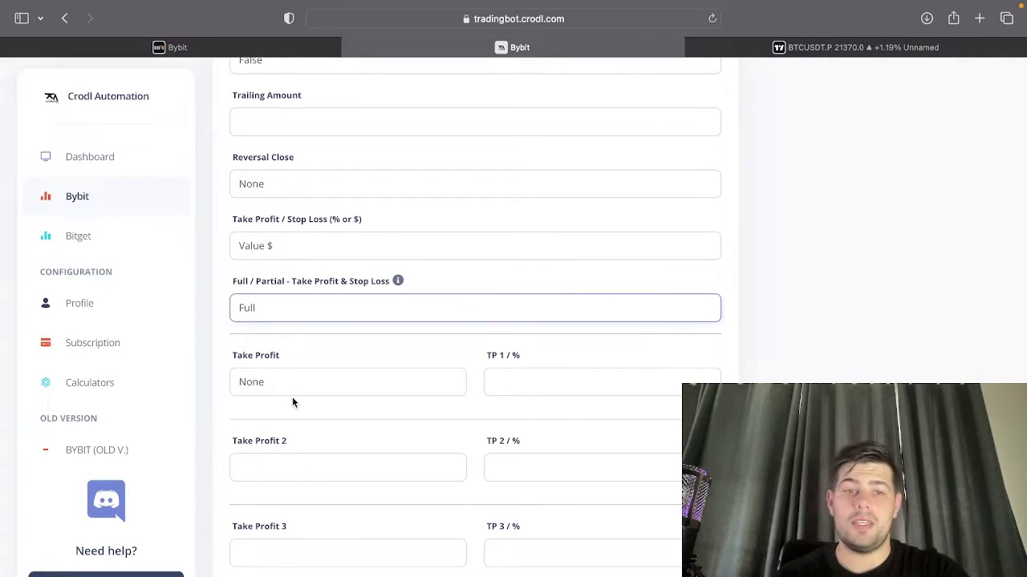
pyautogui.scroll(-1, 292, 397)
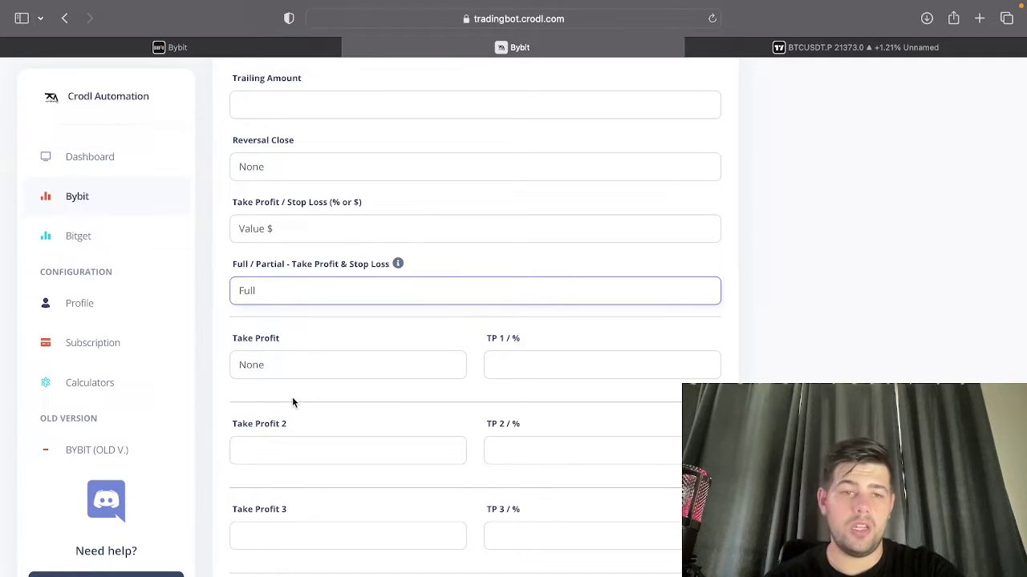
pyautogui.scroll(-3, 292, 397)
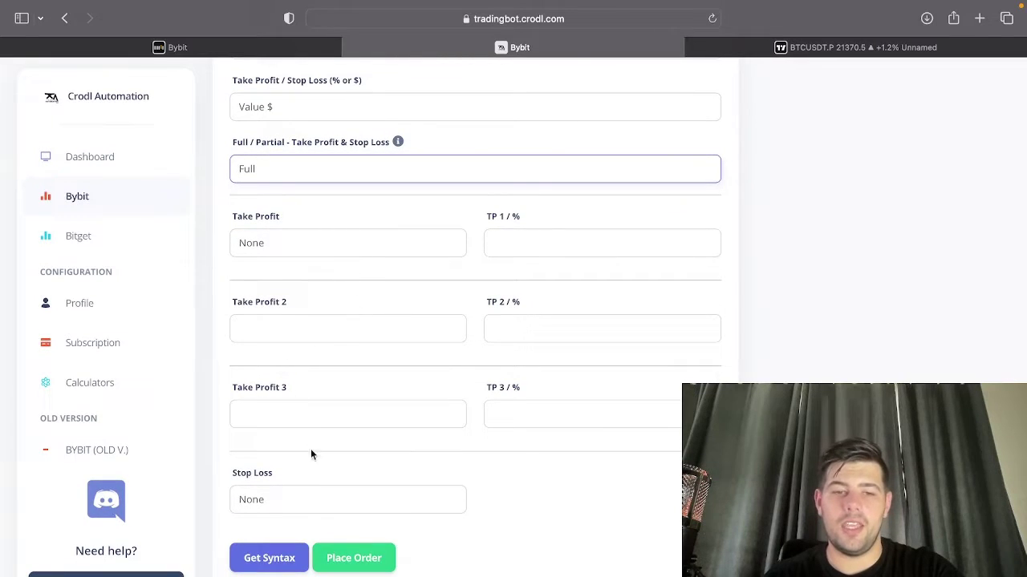
pyautogui.click(289, 554)
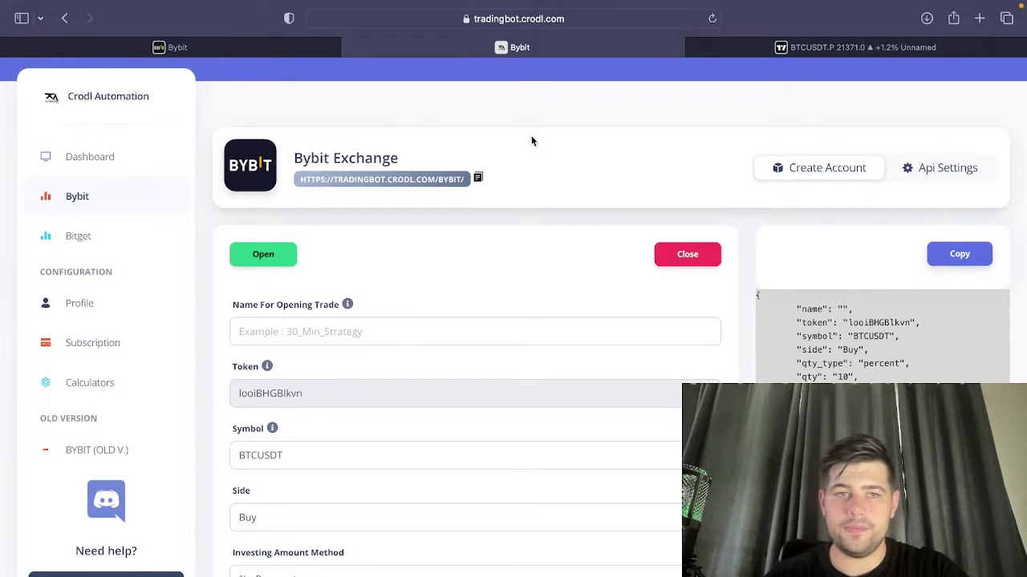
# Switch to TradingView and start a new alert on the Crodl Orca Indicator's Long condition, triggering Once Per Bar.
pyautogui.click(826, 50)
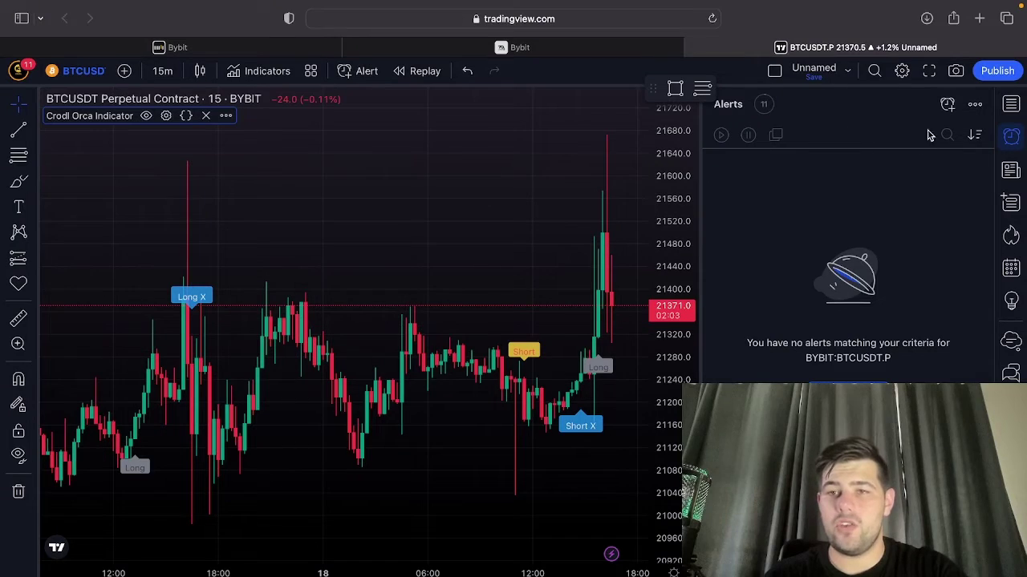
pyautogui.click(947, 105)
pyautogui.click(509, 184)
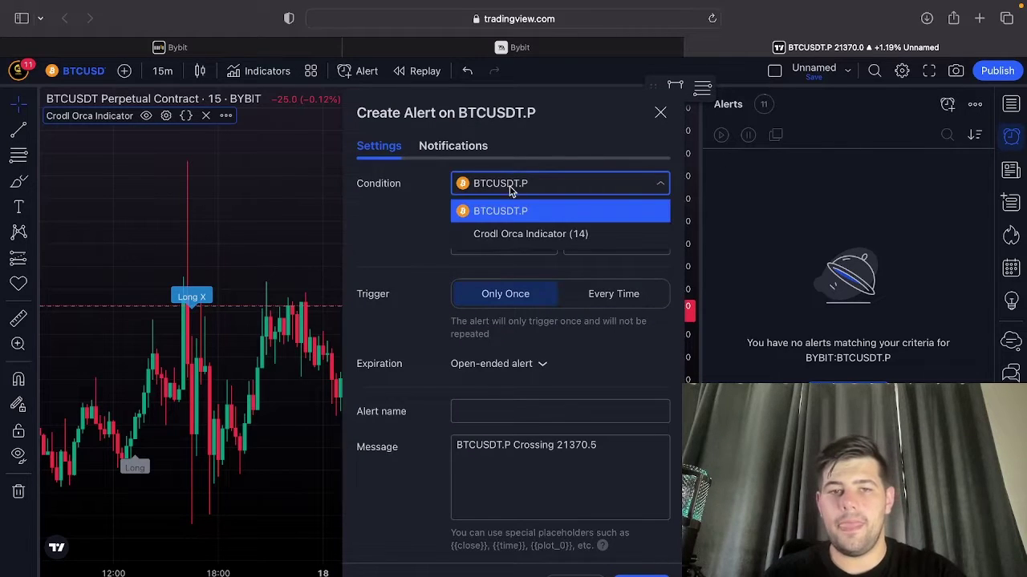
pyautogui.click(496, 232)
pyautogui.click(509, 221)
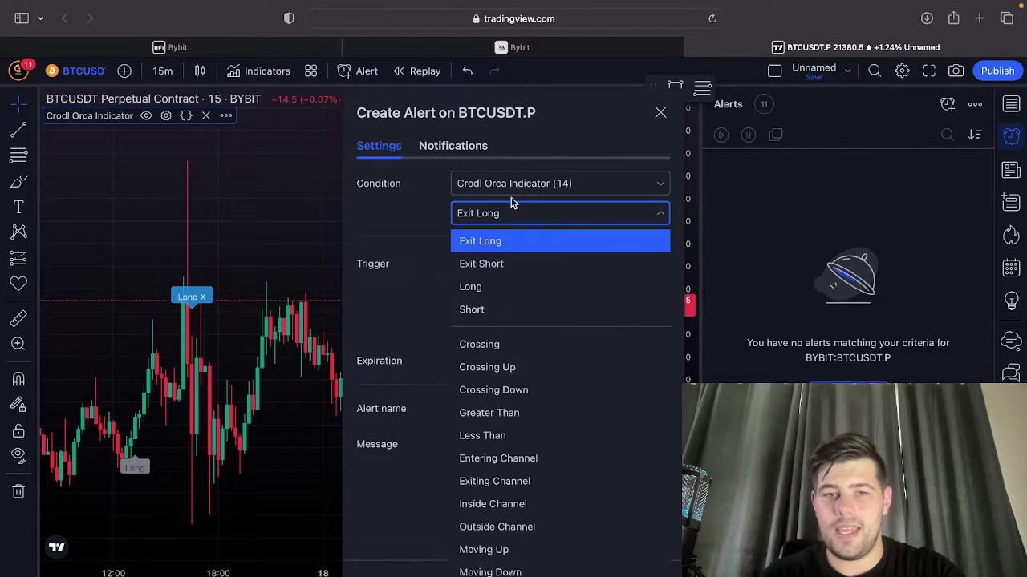
pyautogui.click(489, 287)
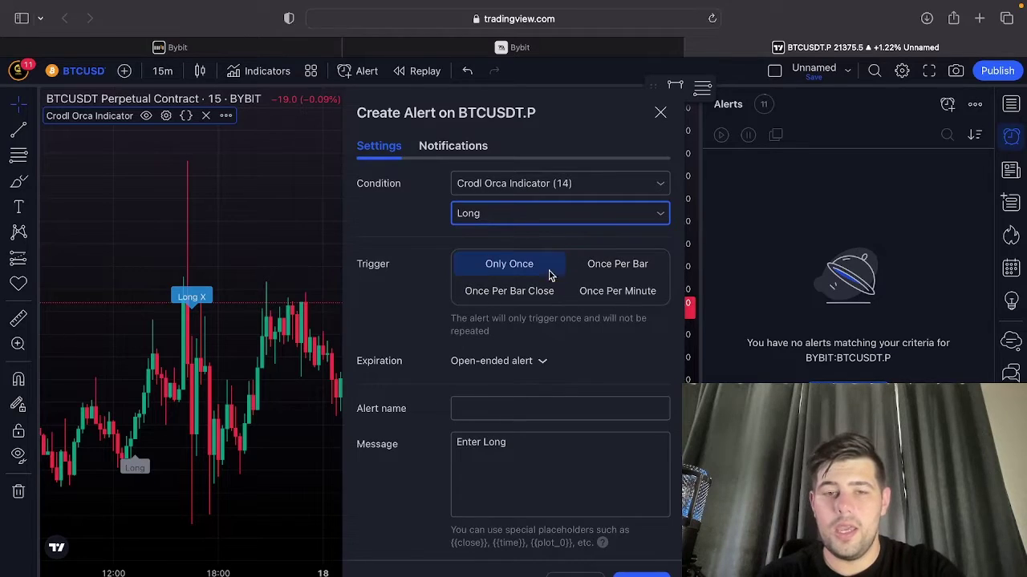
pyautogui.click(615, 264)
# Replace the alert message with the copied Buy trade syntax, including the token field.
pyautogui.click(526, 474)
pyautogui.press('super+a')
pyautogui.press('super+v')
pyautogui.scroll(5, 559, 445)
pyautogui.scroll(-5, 554, 449)
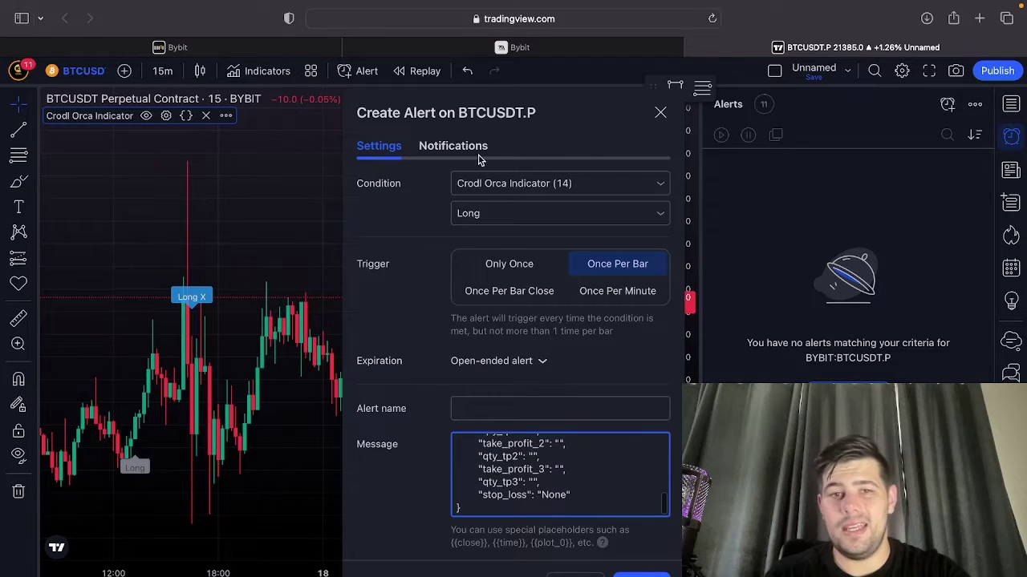
pyautogui.click(437, 165)
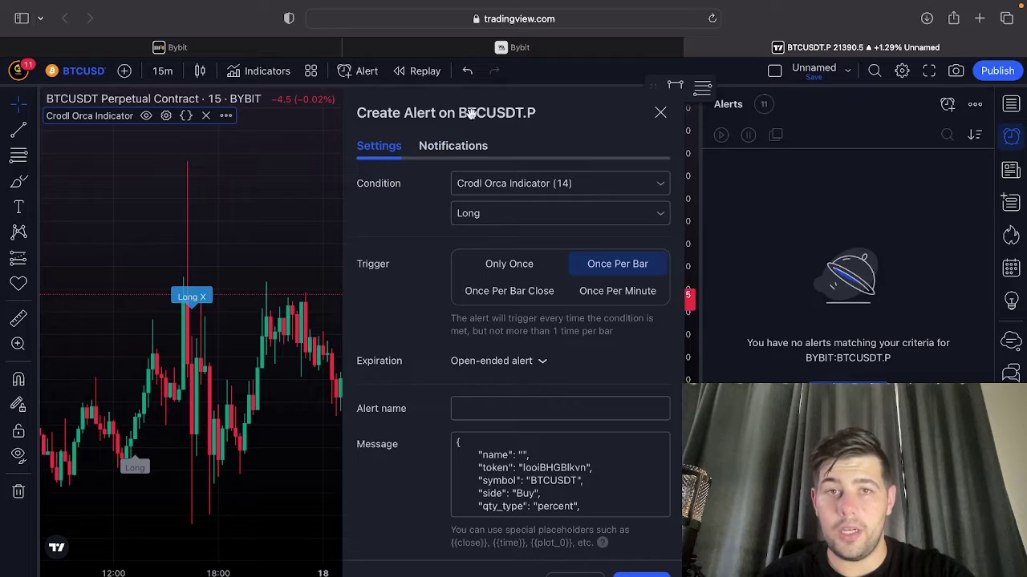
# Copy the Bybit Exchange webhook URL from the Crodl trading bot and return to the TradingView alert.
pyautogui.click(489, 42)
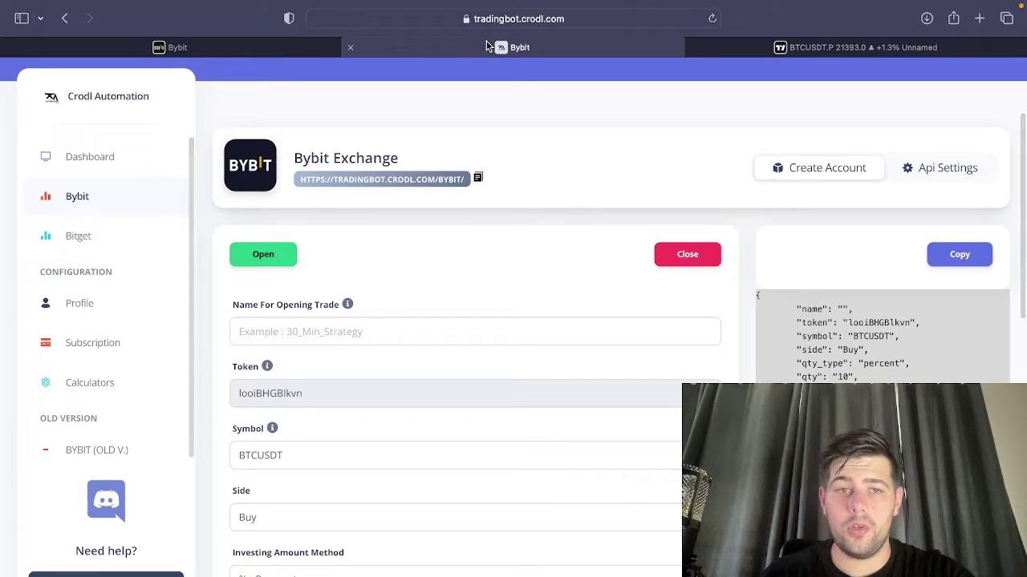
pyautogui.click(478, 180)
pyautogui.click(649, 395)
pyautogui.click(790, 48)
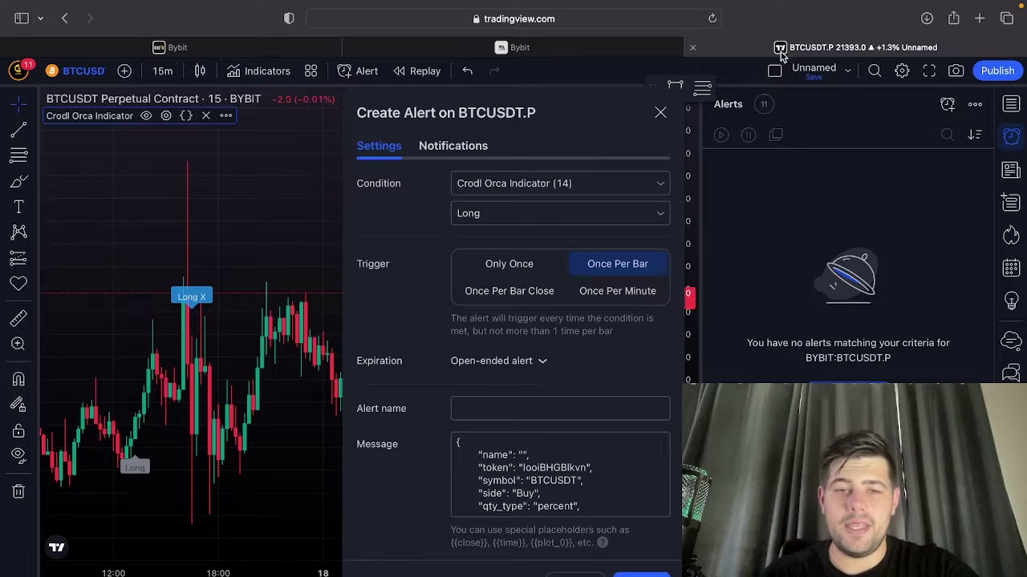
pyautogui.click(453, 146)
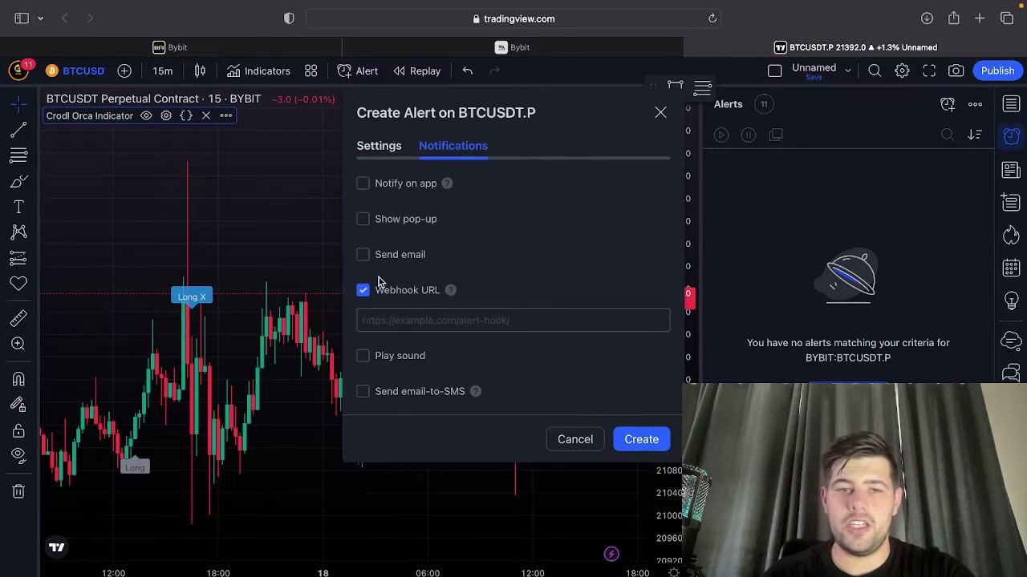
pyautogui.click(402, 316)
pyautogui.press('super+v')
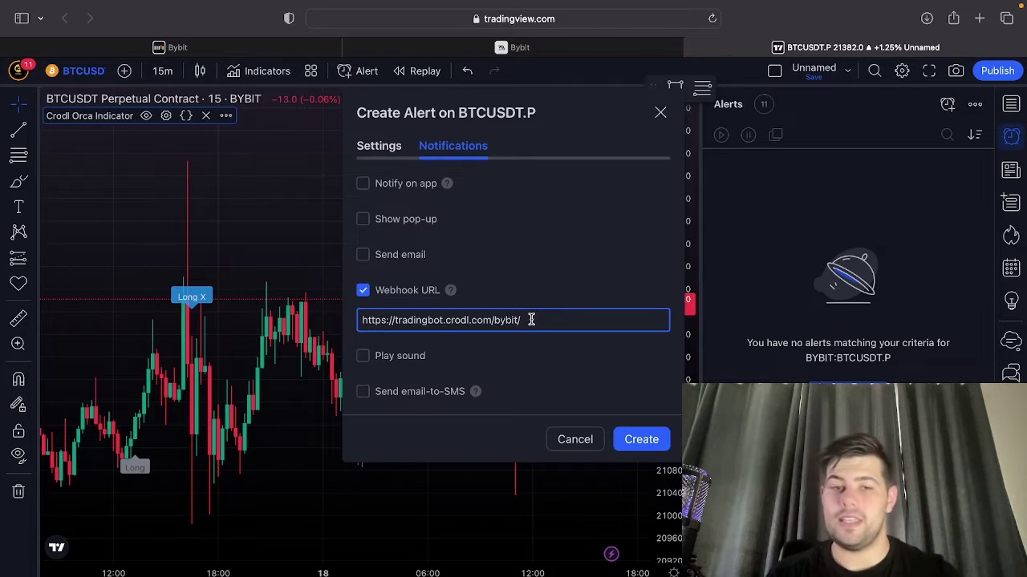
pyautogui.click(633, 433)
pyautogui.scroll(-5, 553, 282)
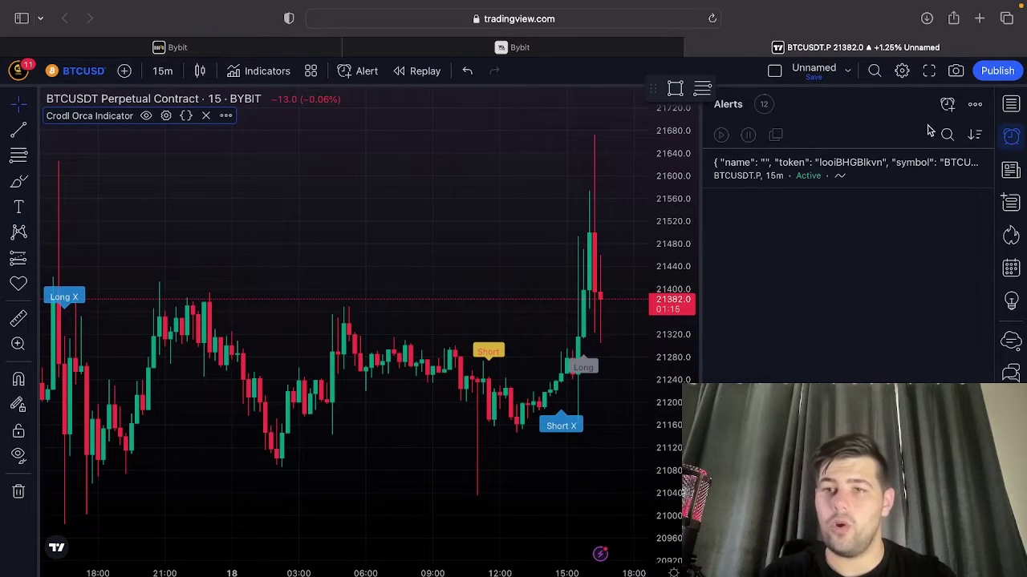
# Start another BTCUSDT.P alert with the Crodl Orca Indicator's Short signal as its condition.
pyautogui.click(947, 105)
pyautogui.click(571, 185)
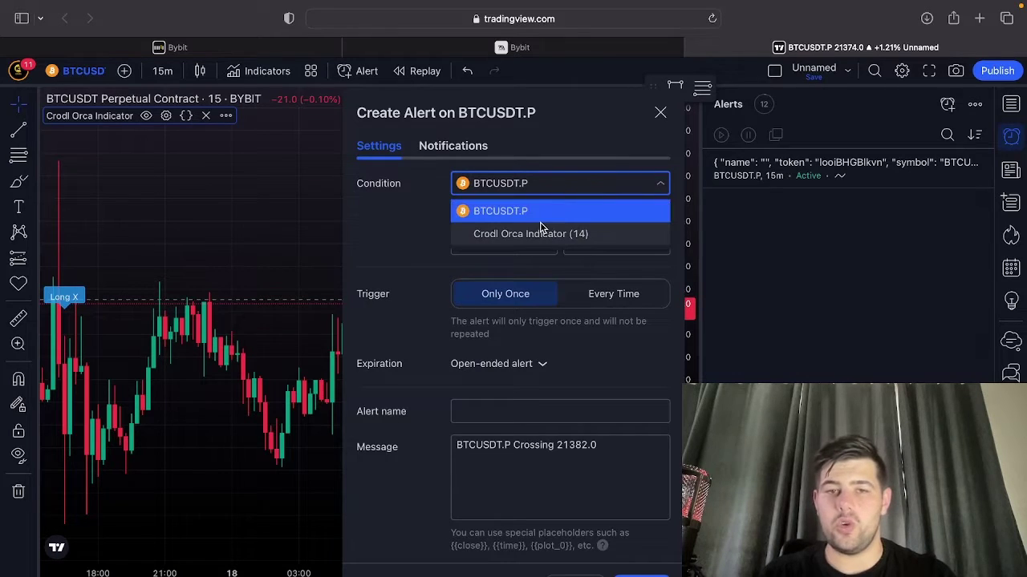
pyautogui.click(540, 228)
pyautogui.click(527, 215)
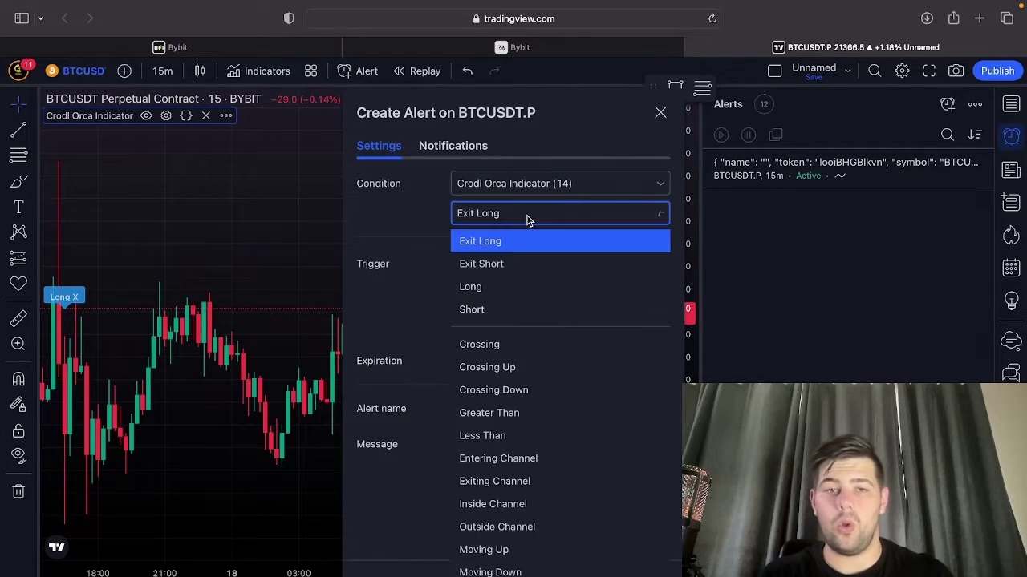
pyautogui.click(475, 307)
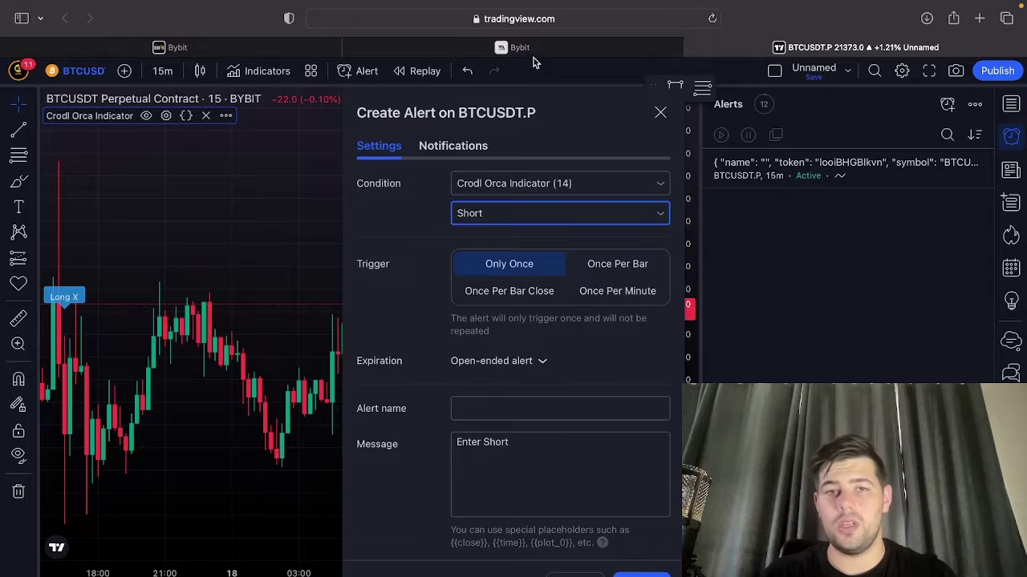
# Switch to the Crodl trading bot, change the opening trade's side to Sell, and generate its syntax.
pyautogui.click(530, 52)
pyautogui.scroll(-2, 489, 275)
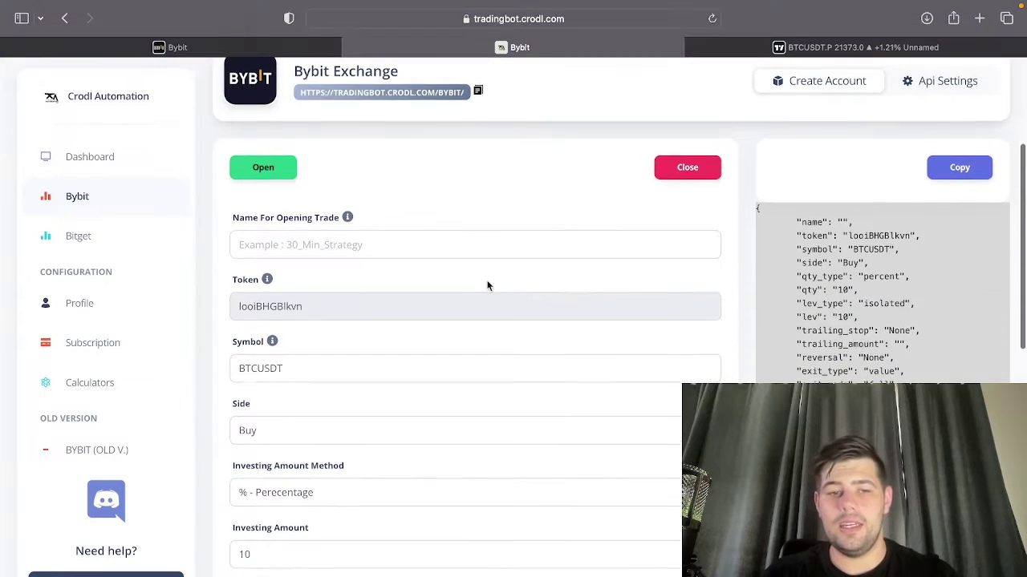
pyautogui.click(320, 425)
pyautogui.click(300, 442)
pyautogui.scroll(-4, 378, 496)
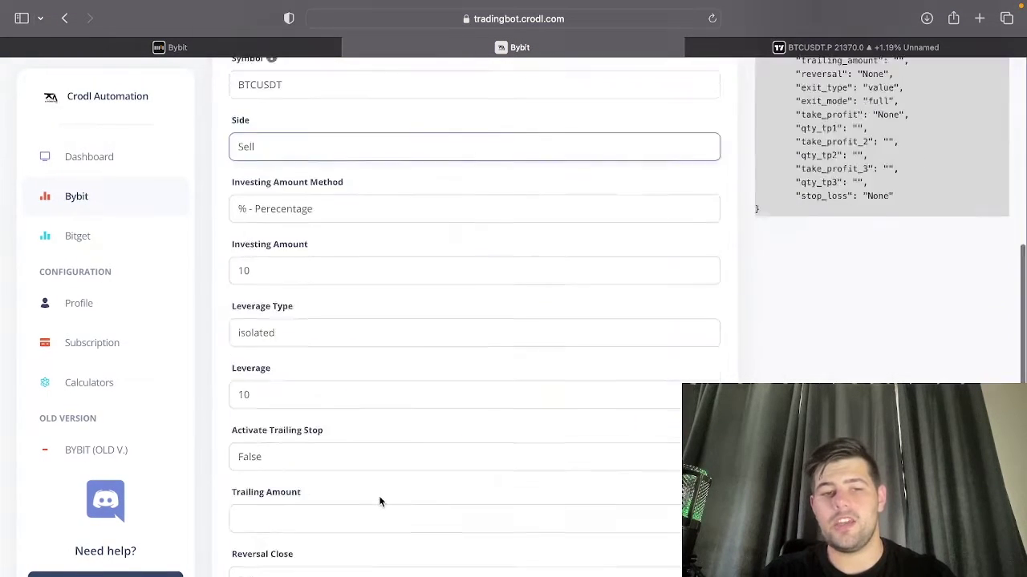
pyautogui.scroll(-8, 379, 501)
pyautogui.click(272, 559)
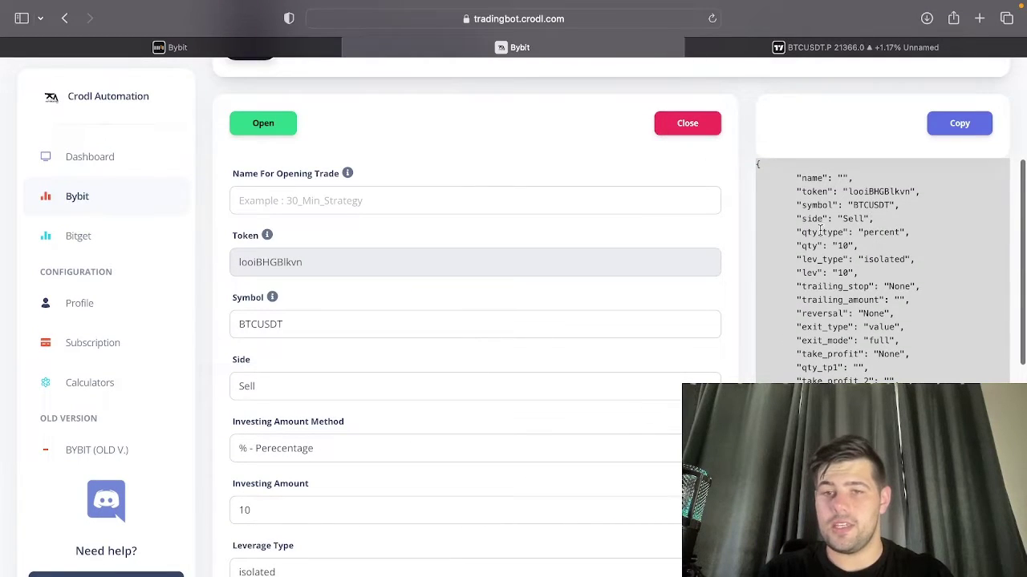
# Copy the Sell syntax, including the token, into the TradingView Short alert's message, set the trigger to Once Per Bar, and create the alert.
pyautogui.click(957, 124)
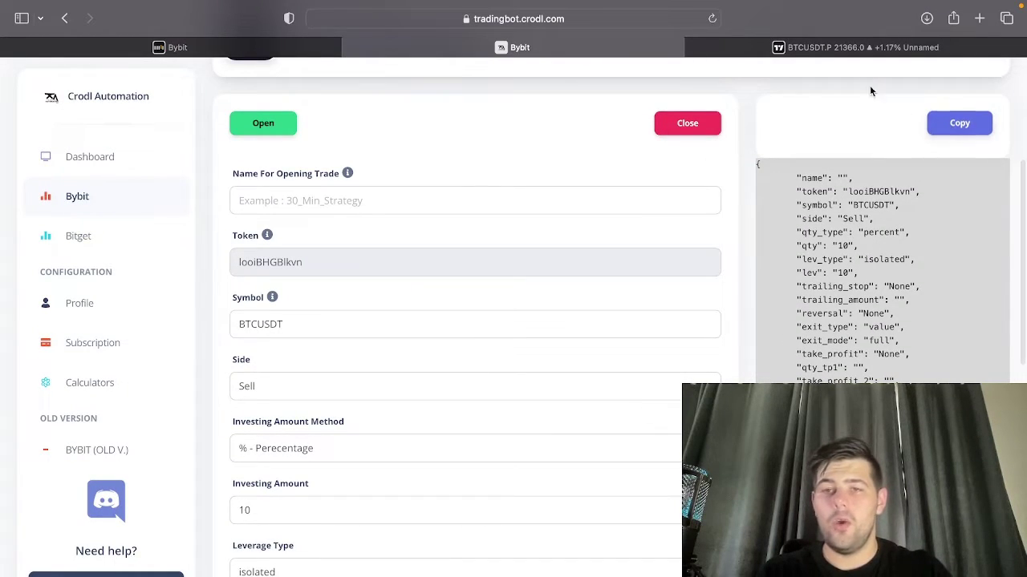
pyautogui.click(835, 52)
pyautogui.click(564, 457)
pyautogui.press('super+a')
pyautogui.press('super+v')
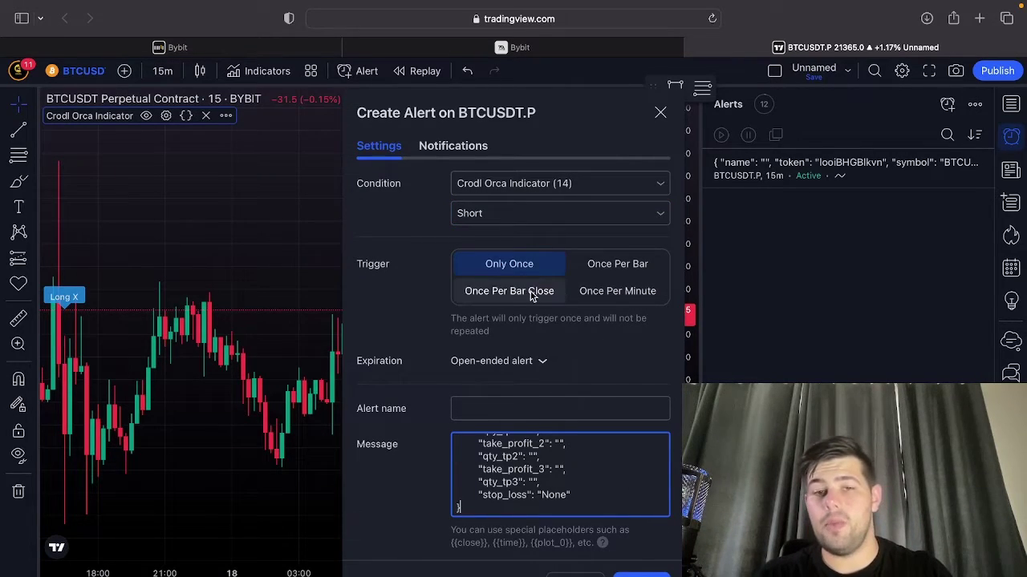
pyautogui.click(611, 271)
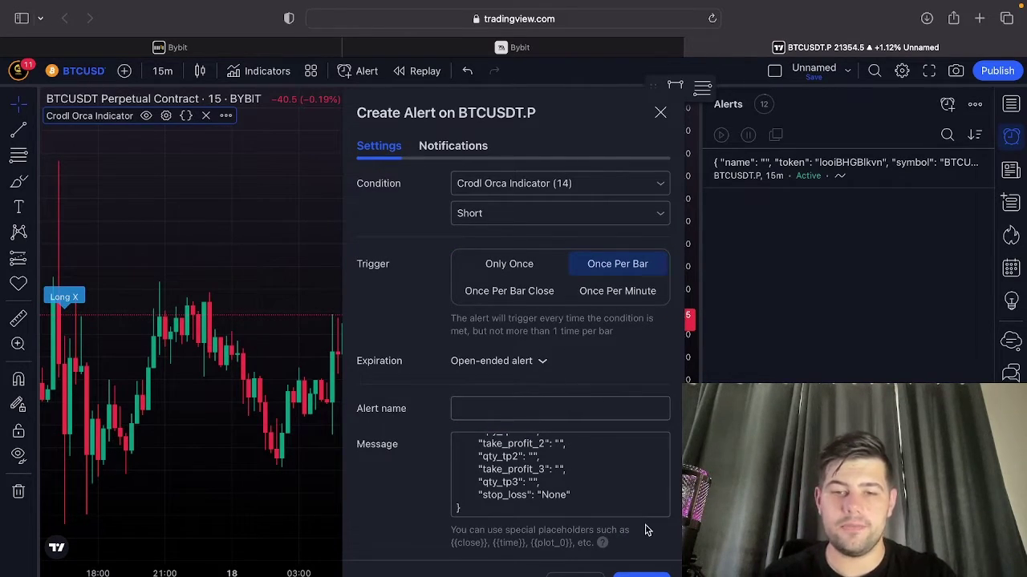
pyautogui.click(641, 574)
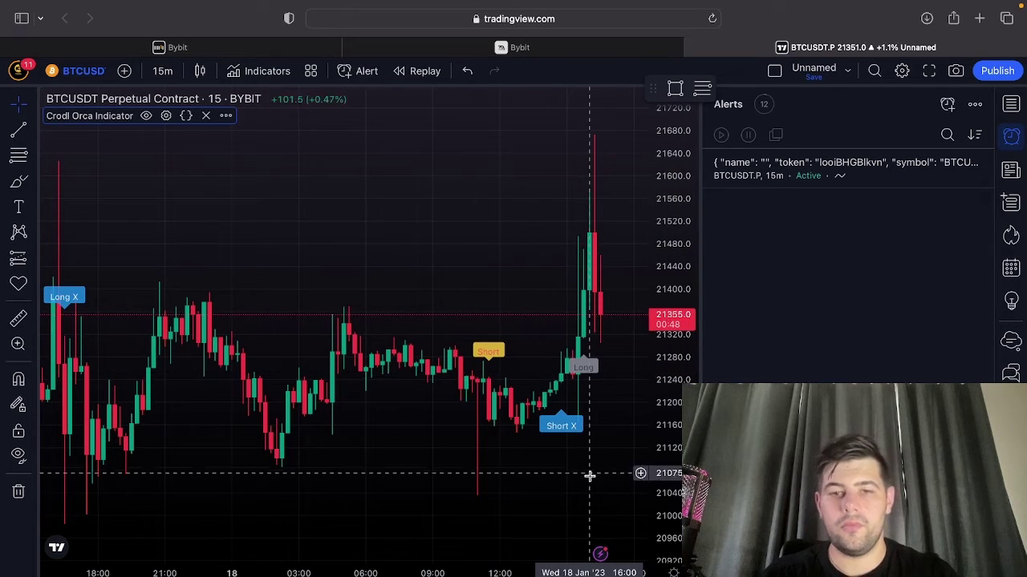
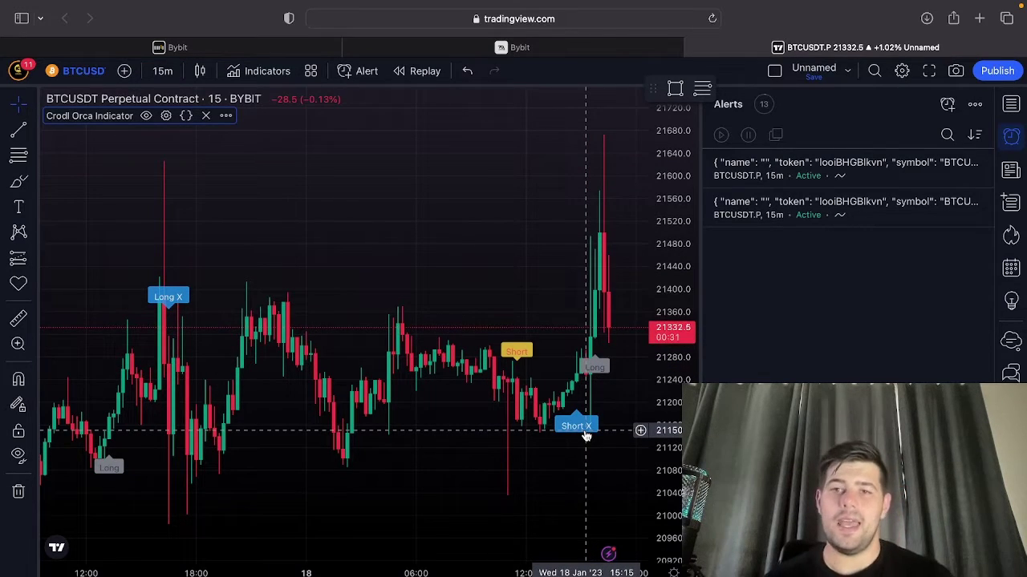
# Switch to the Crodl trading bot and generate closing-trade syntax for a BTCUSDT trade opened and closed as Buy with isolated leverage.
pyautogui.click(453, 49)
pyautogui.scroll(-12, 420, 311)
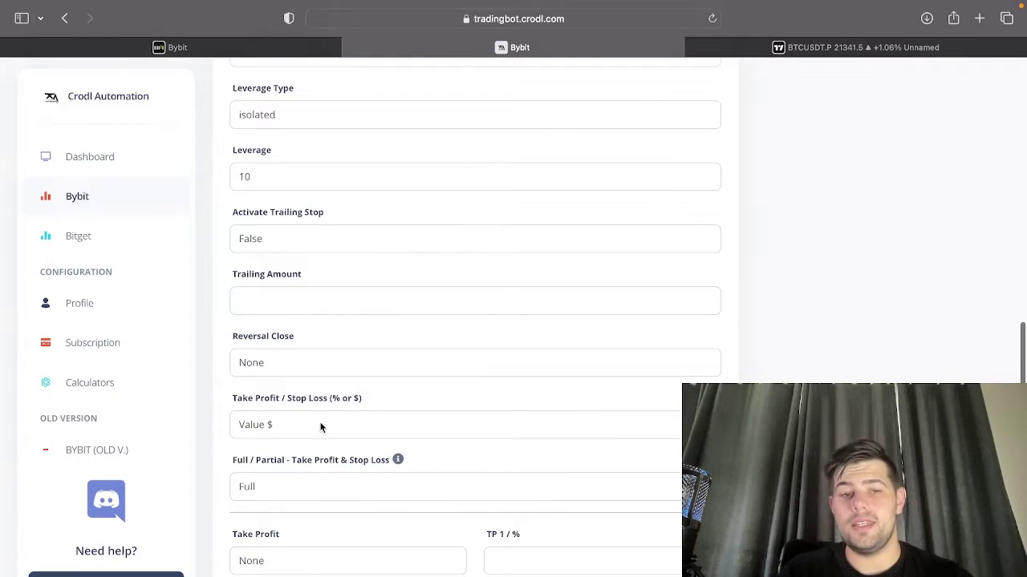
pyautogui.scroll(-1, 255, 521)
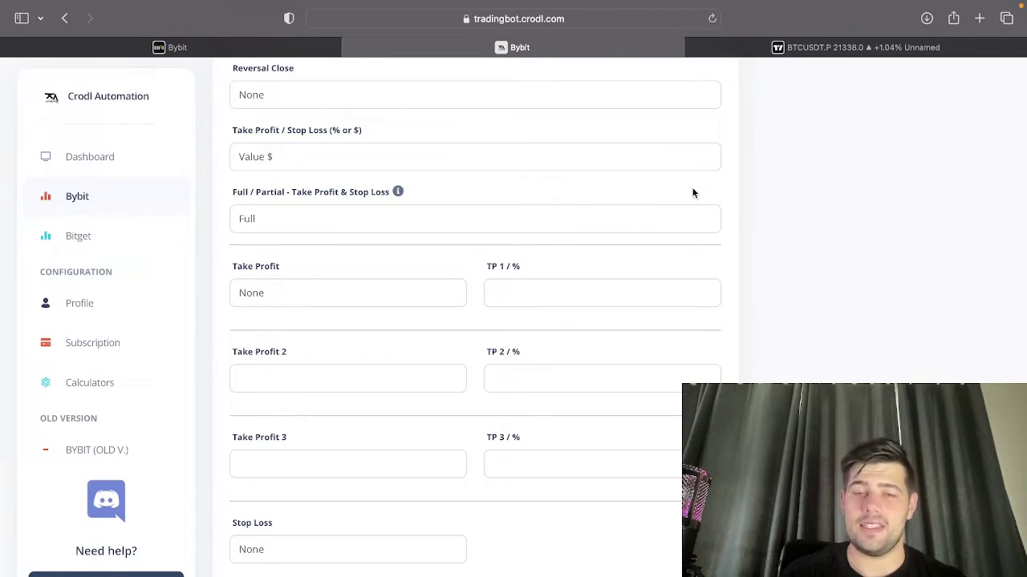
pyautogui.scroll(12, 693, 193)
pyautogui.scroll(2, 693, 193)
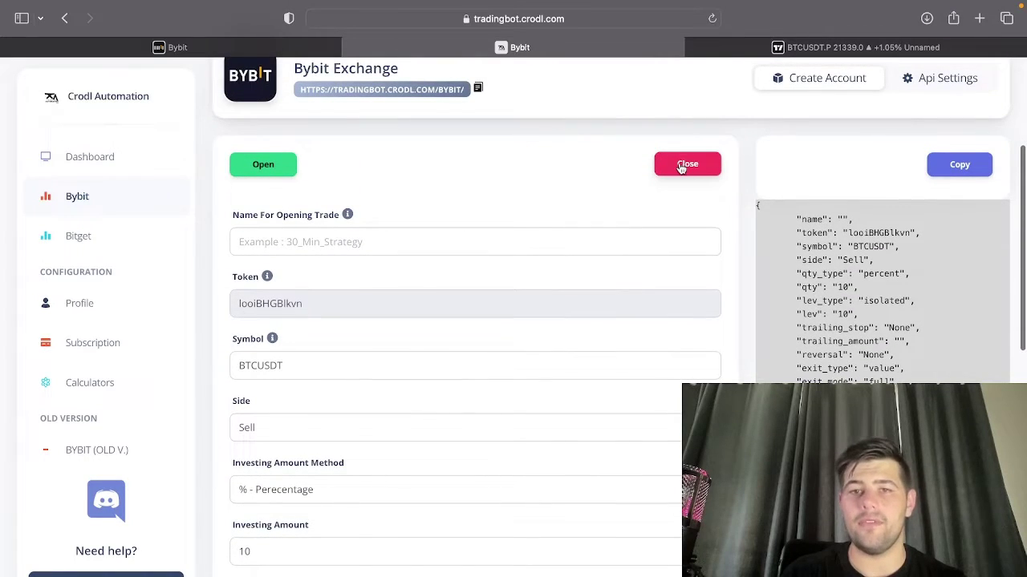
pyautogui.click(686, 166)
pyautogui.scroll(-1, 476, 279)
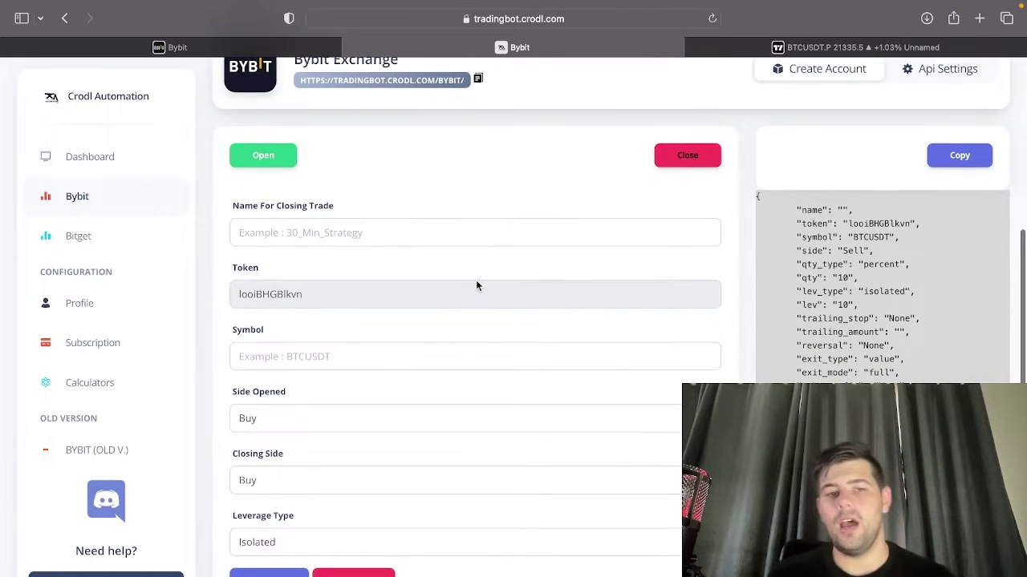
pyautogui.click(339, 331)
pyautogui.write('B')
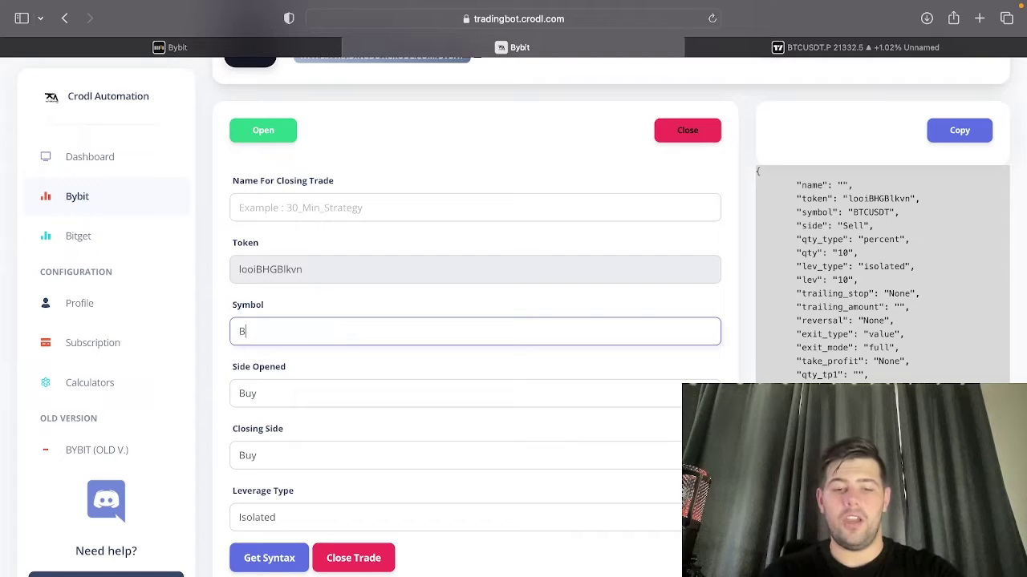
pyautogui.write('TCUSDT')
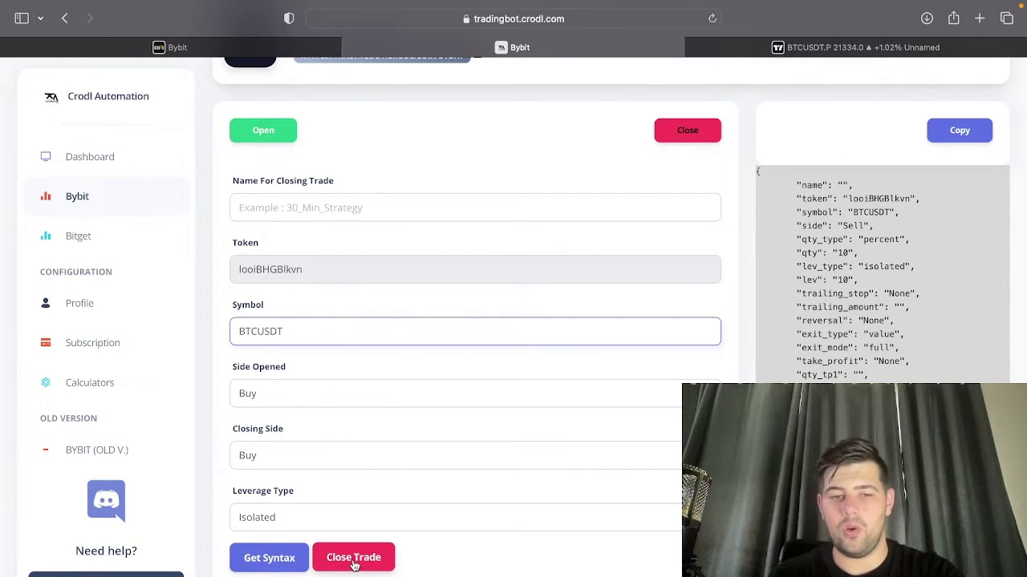
pyautogui.click(273, 559)
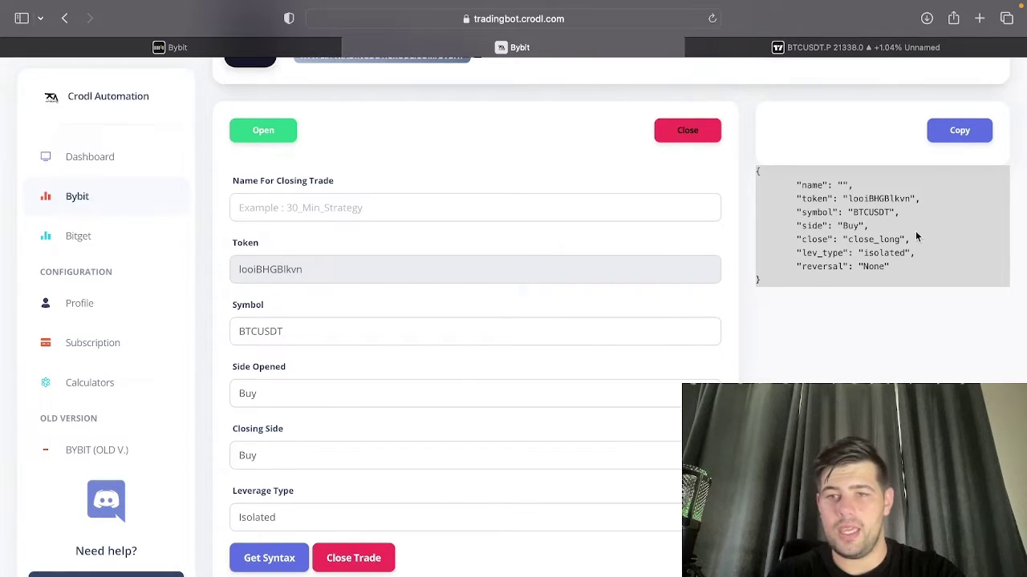
# Copy the close-long syntax and start a TradingView BTCUSDT.P alert with the Crodl Orca Indicator's Exit Long signal as its condition.
pyautogui.click(961, 134)
pyautogui.click(862, 48)
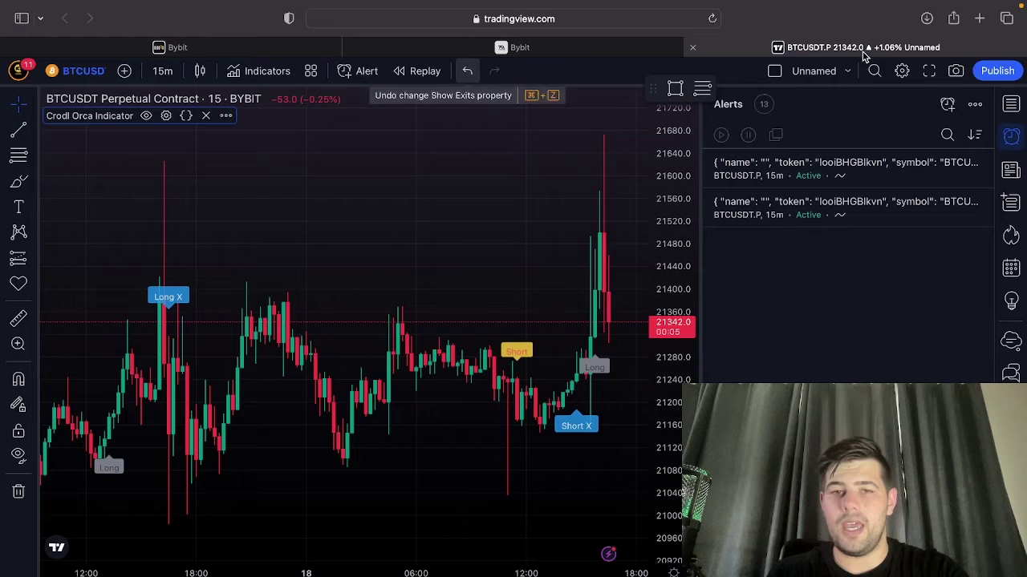
pyautogui.click(953, 107)
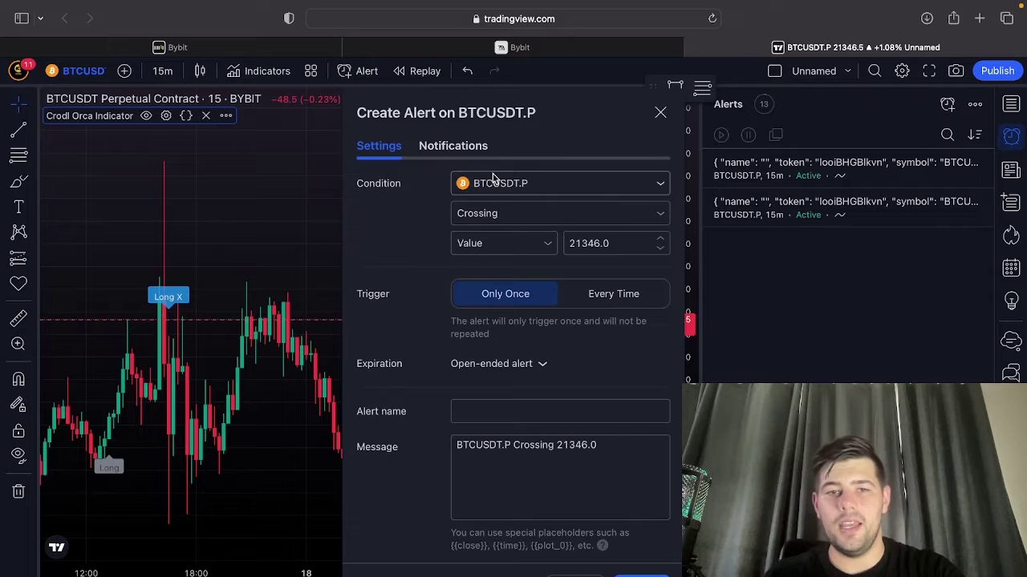
pyautogui.click(495, 183)
pyautogui.click(500, 231)
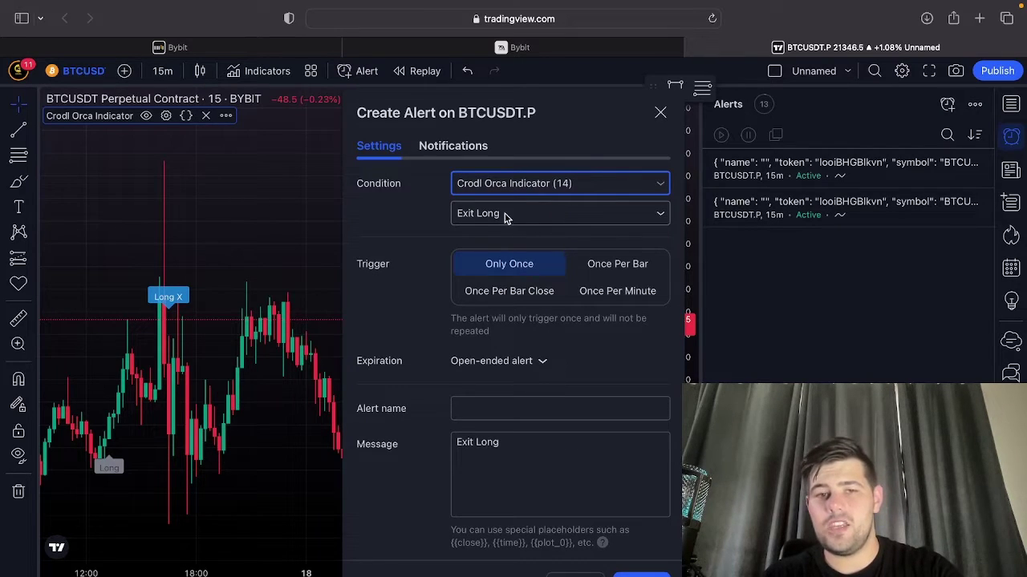
# Set the Exit Long alert to Once Per Bar, replace its message with the close-long syntax including the token, and create it.
pyautogui.click(602, 264)
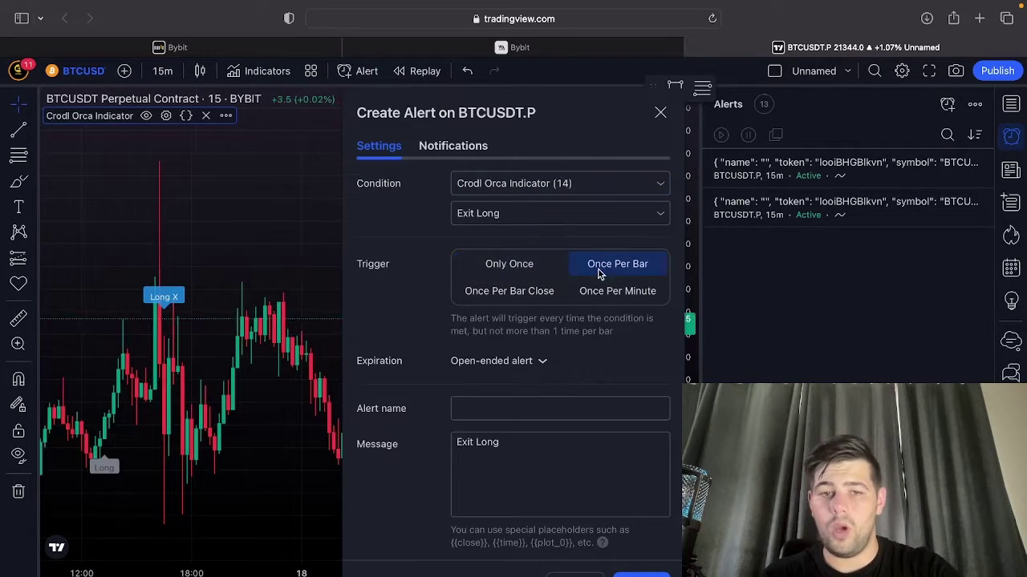
pyautogui.click(530, 493)
pyautogui.press('super+a')
pyautogui.press('super+v')
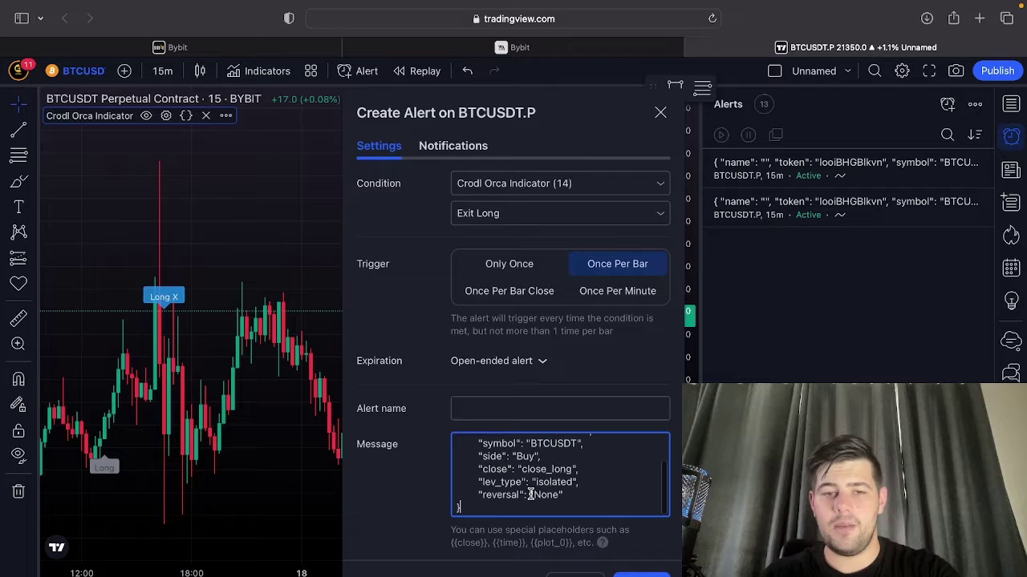
pyautogui.click(647, 571)
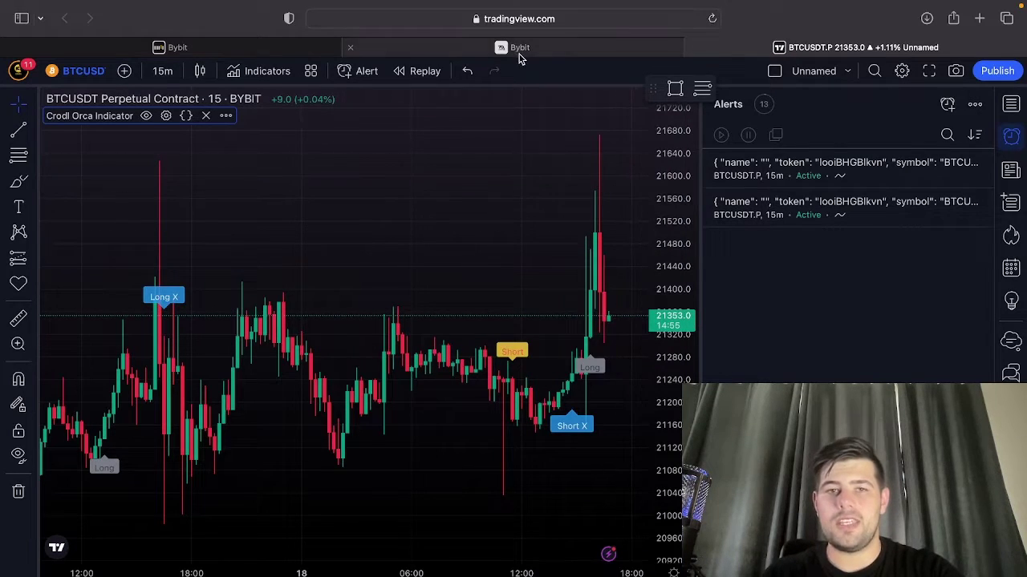
# Switch to the Crodl trading bot, set the closing trade's opened side and closing side to Sell, and generate its syntax.
pyautogui.click(518, 50)
pyautogui.click(270, 329)
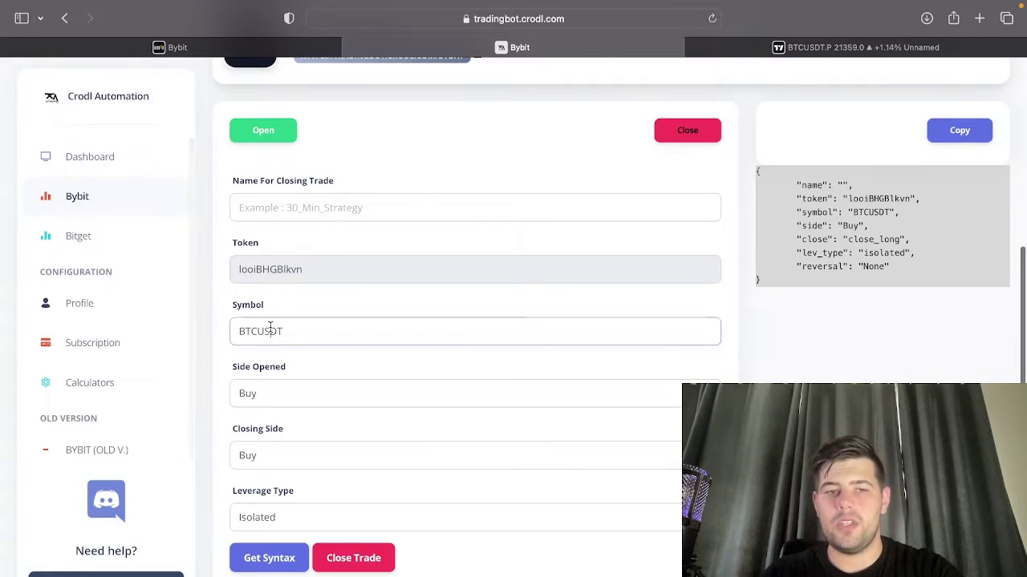
pyautogui.click(267, 391)
pyautogui.click(264, 402)
pyautogui.click(256, 455)
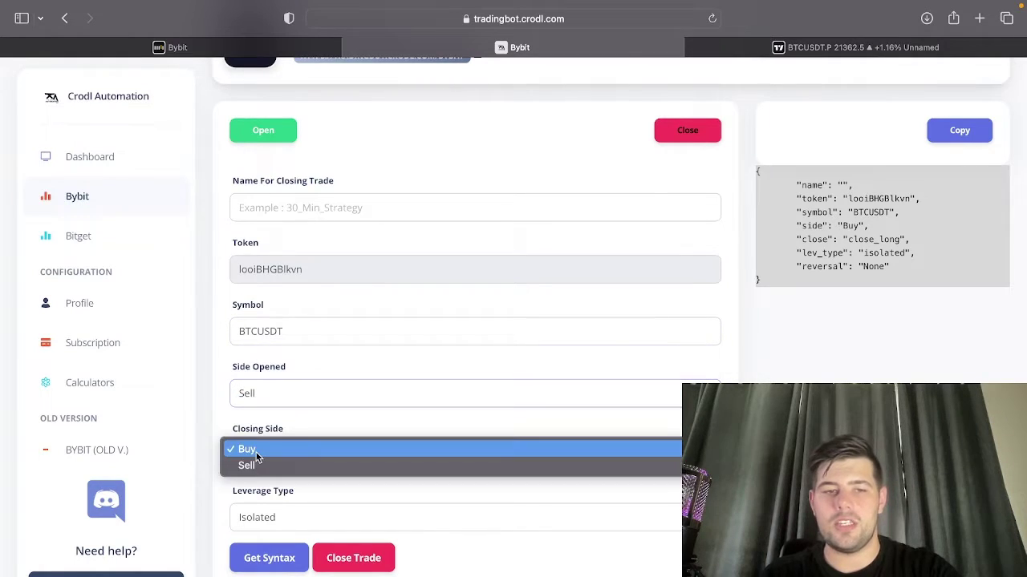
pyautogui.click(255, 466)
pyautogui.click(269, 558)
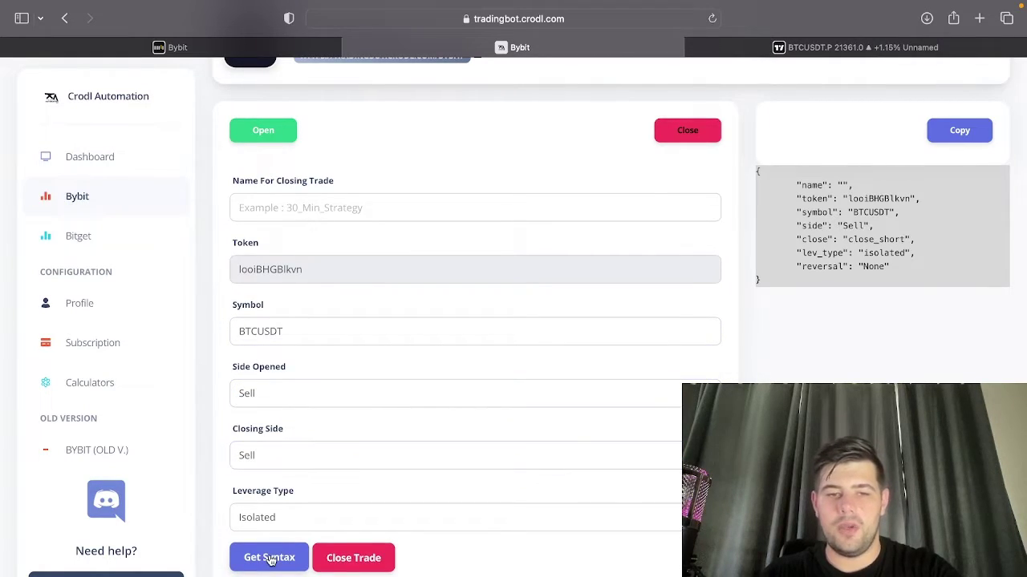
# Copy the close-short syntax and start another TradingView BTCUSDT.P alert with the Crodl Orca Indicator as its condition.
pyautogui.click(948, 141)
pyautogui.click(838, 49)
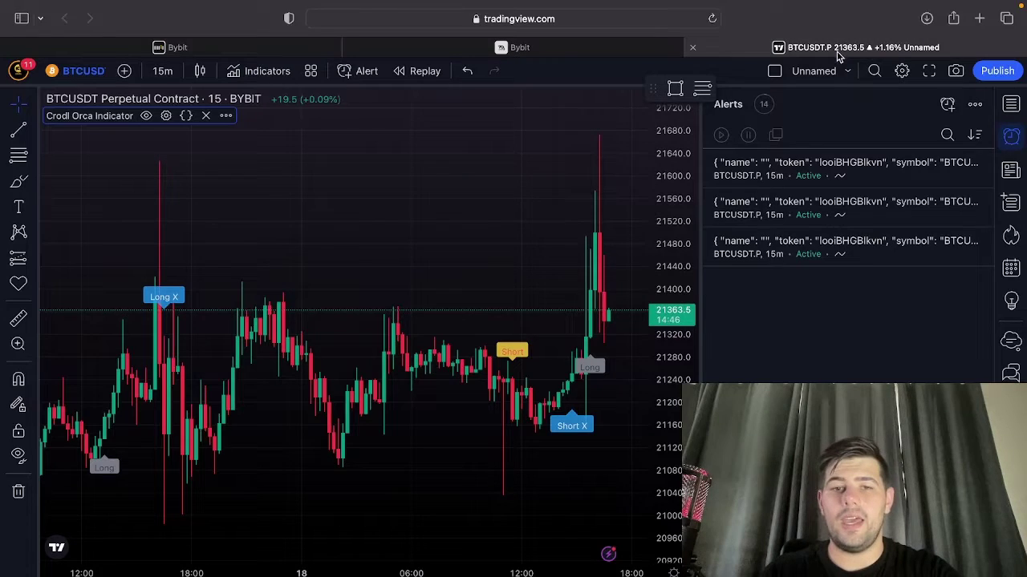
pyautogui.click(948, 104)
pyautogui.click(562, 182)
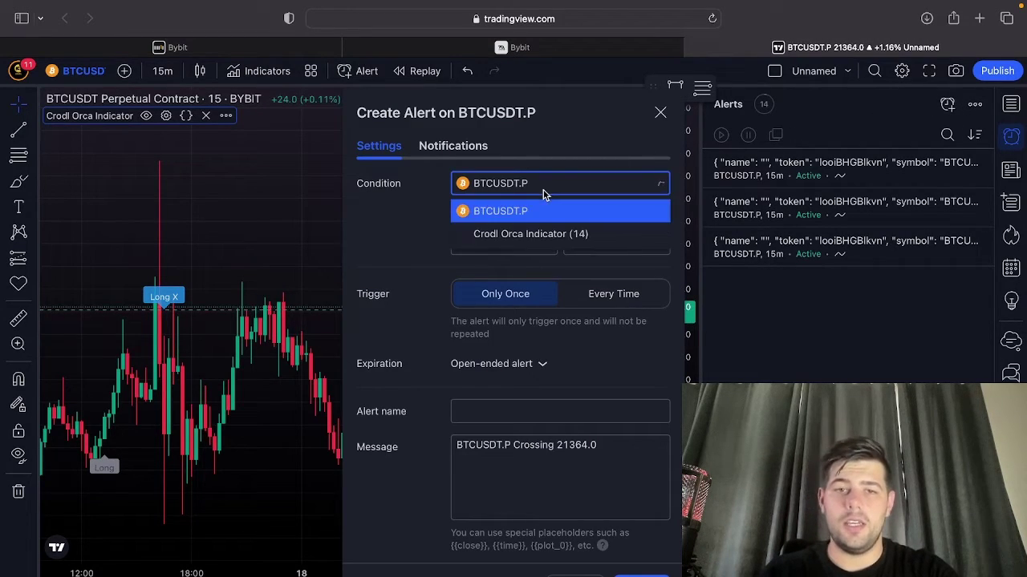
pyautogui.click(531, 234)
# Create the alert with the Exit Short signal, a Once Per Bar trigger, and the close-short syntax including the token as its message.
pyautogui.click(605, 265)
pyautogui.click(531, 453)
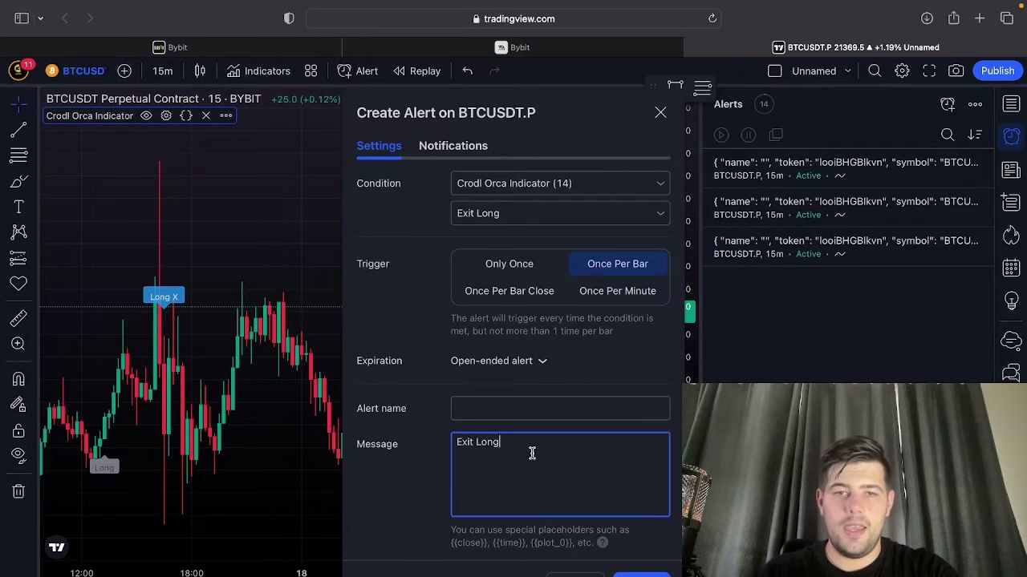
pyautogui.hotkey('ctrl', 'v')
pyautogui.click(481, 214)
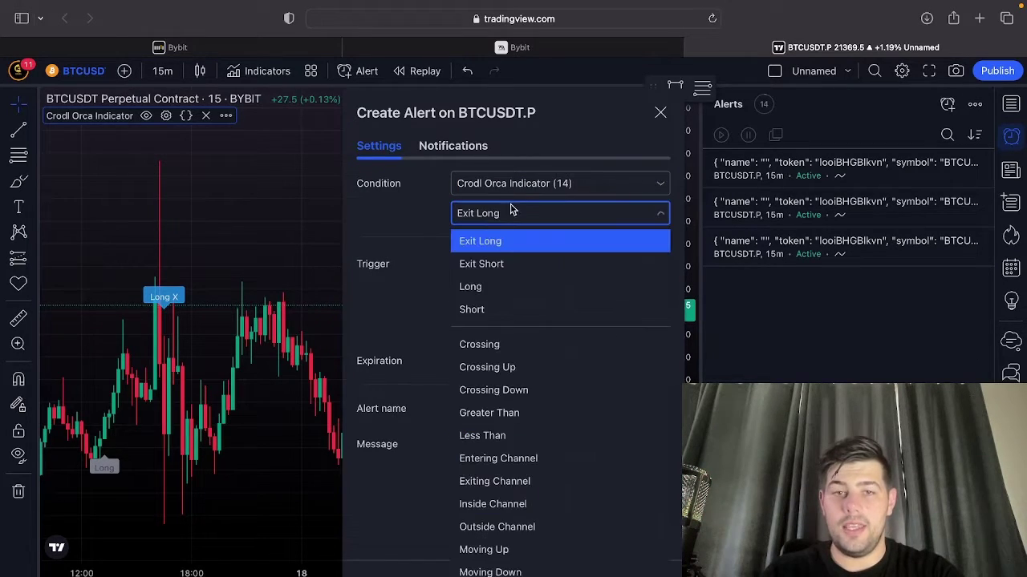
pyautogui.click(484, 265)
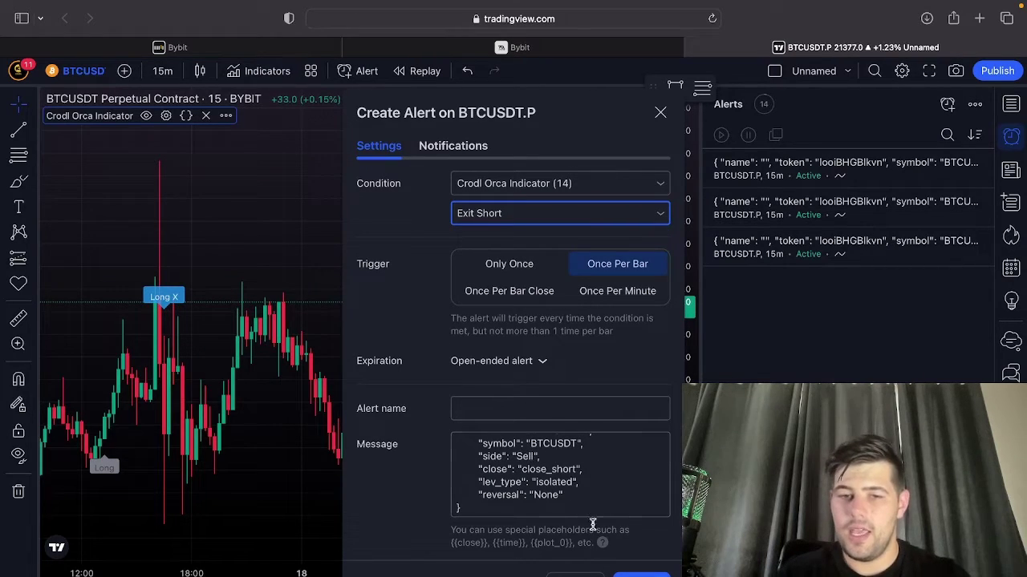
pyautogui.click(641, 574)
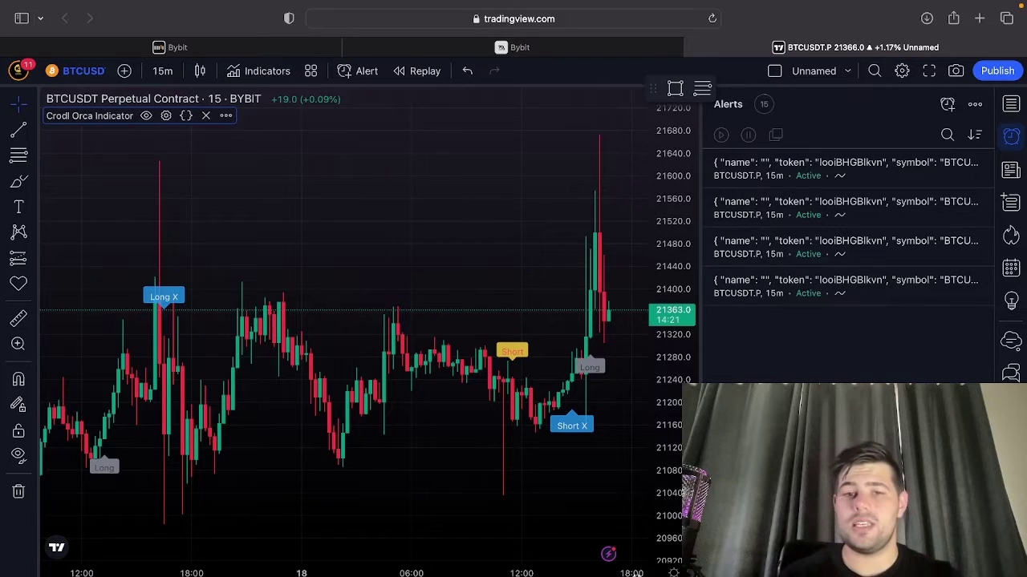
# Switch to the Crodl trading bot and manually close the open BTCUSDT Sell trade.
pyautogui.scroll(5, 569, 332)
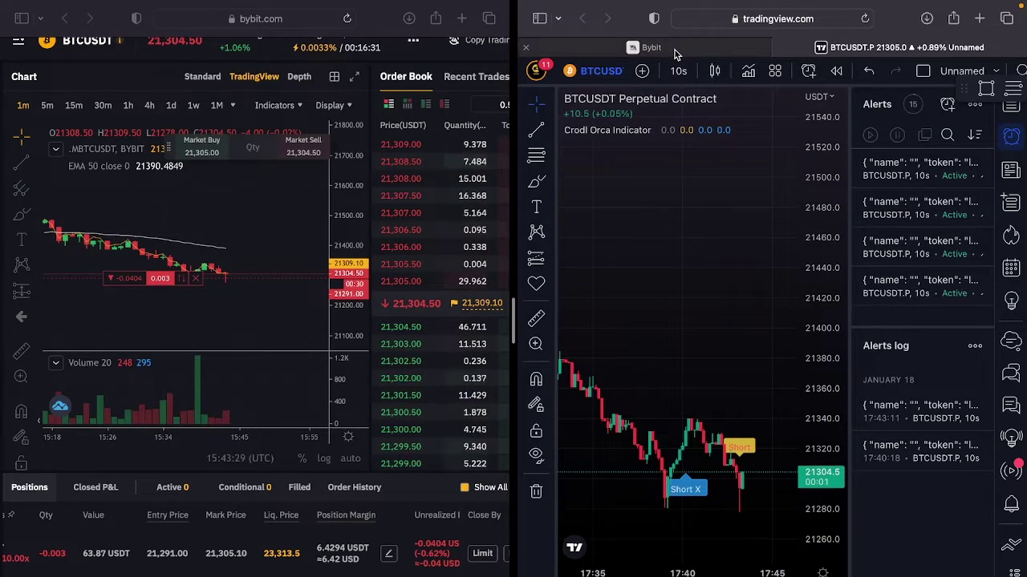
pyautogui.click(645, 48)
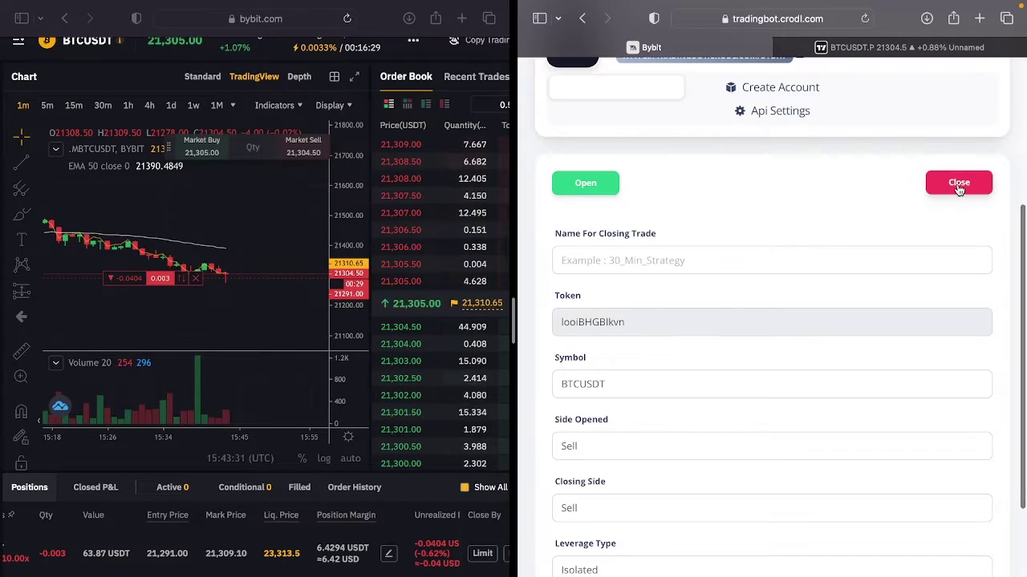
pyautogui.scroll(-1, 683, 369)
pyautogui.scroll(-4, 683, 370)
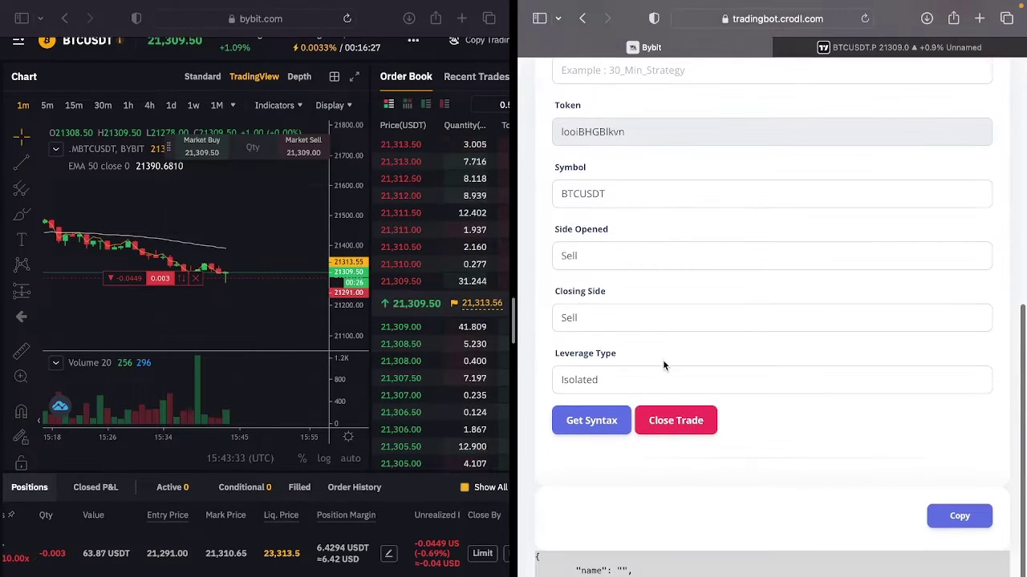
pyautogui.click(672, 421)
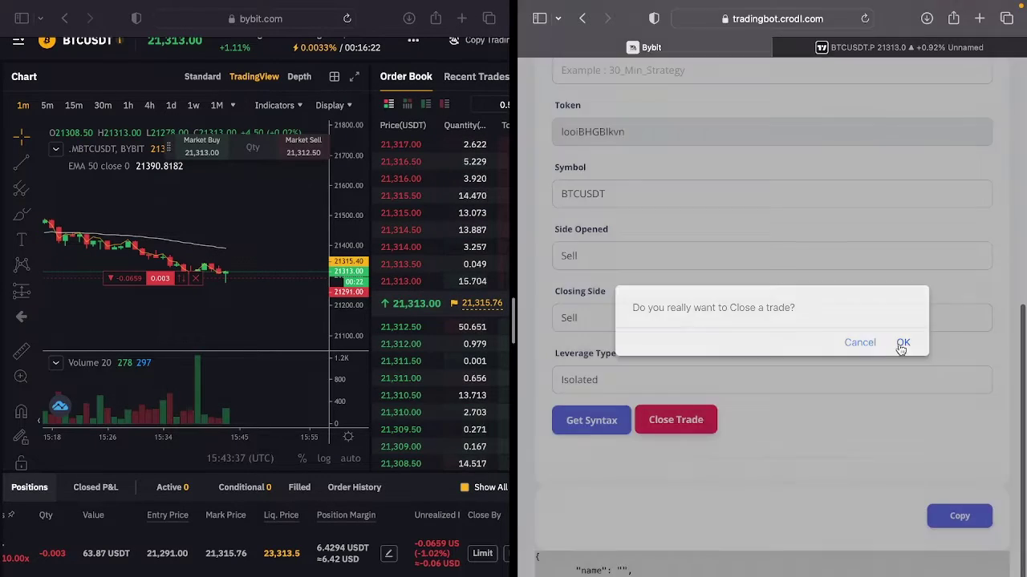
pyautogui.click(901, 343)
pyautogui.scroll(3, 874, 314)
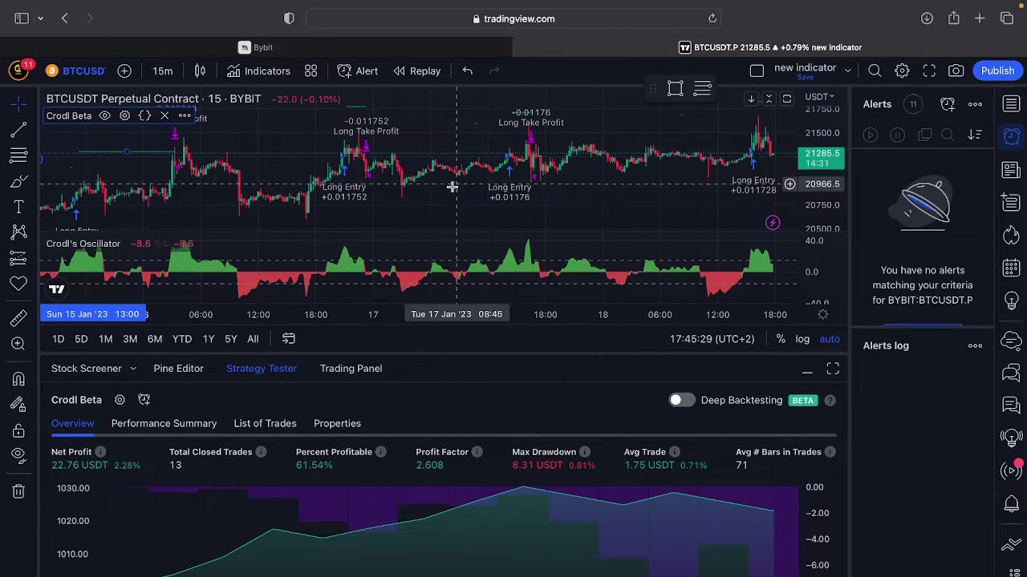
pyautogui.hscroll(5, 442, 195)
pyautogui.hscroll(2, 442, 195)
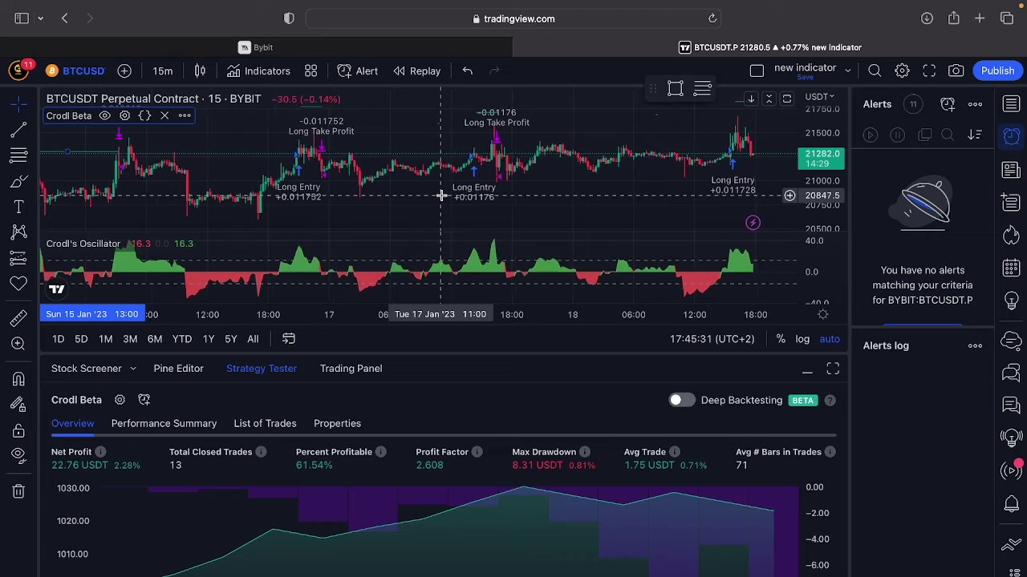